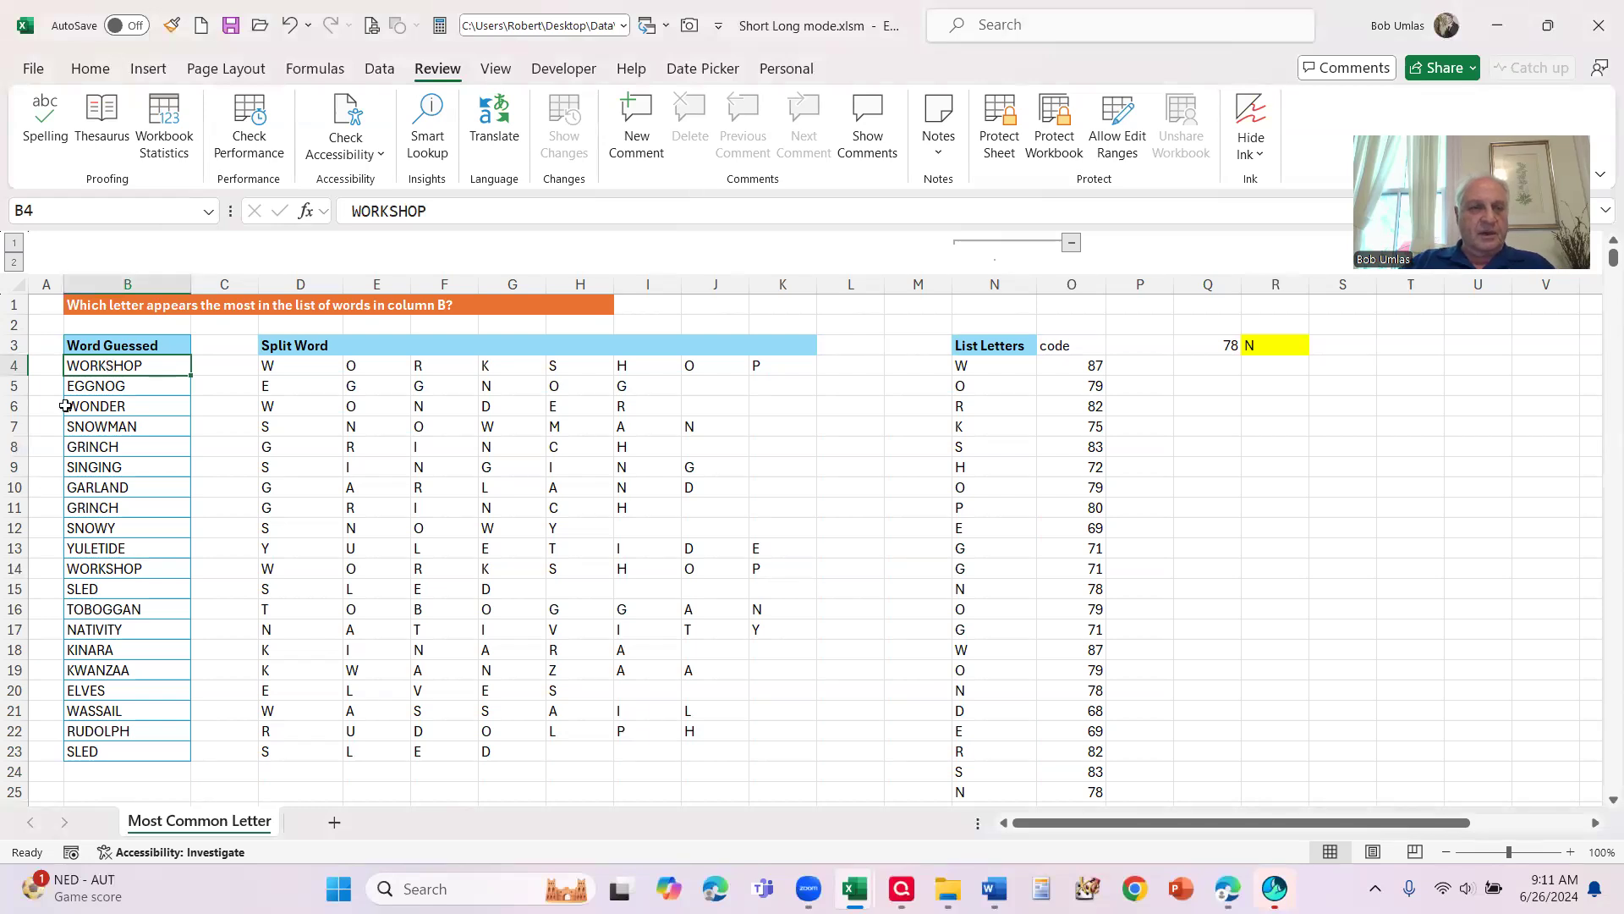
- Examine the word list in B4:B23 and the MID formulas in column D that split each word into letters
{"action": "left_click_drag", "start_coordinate": [135, 365], "coordinate": [102, 762]}
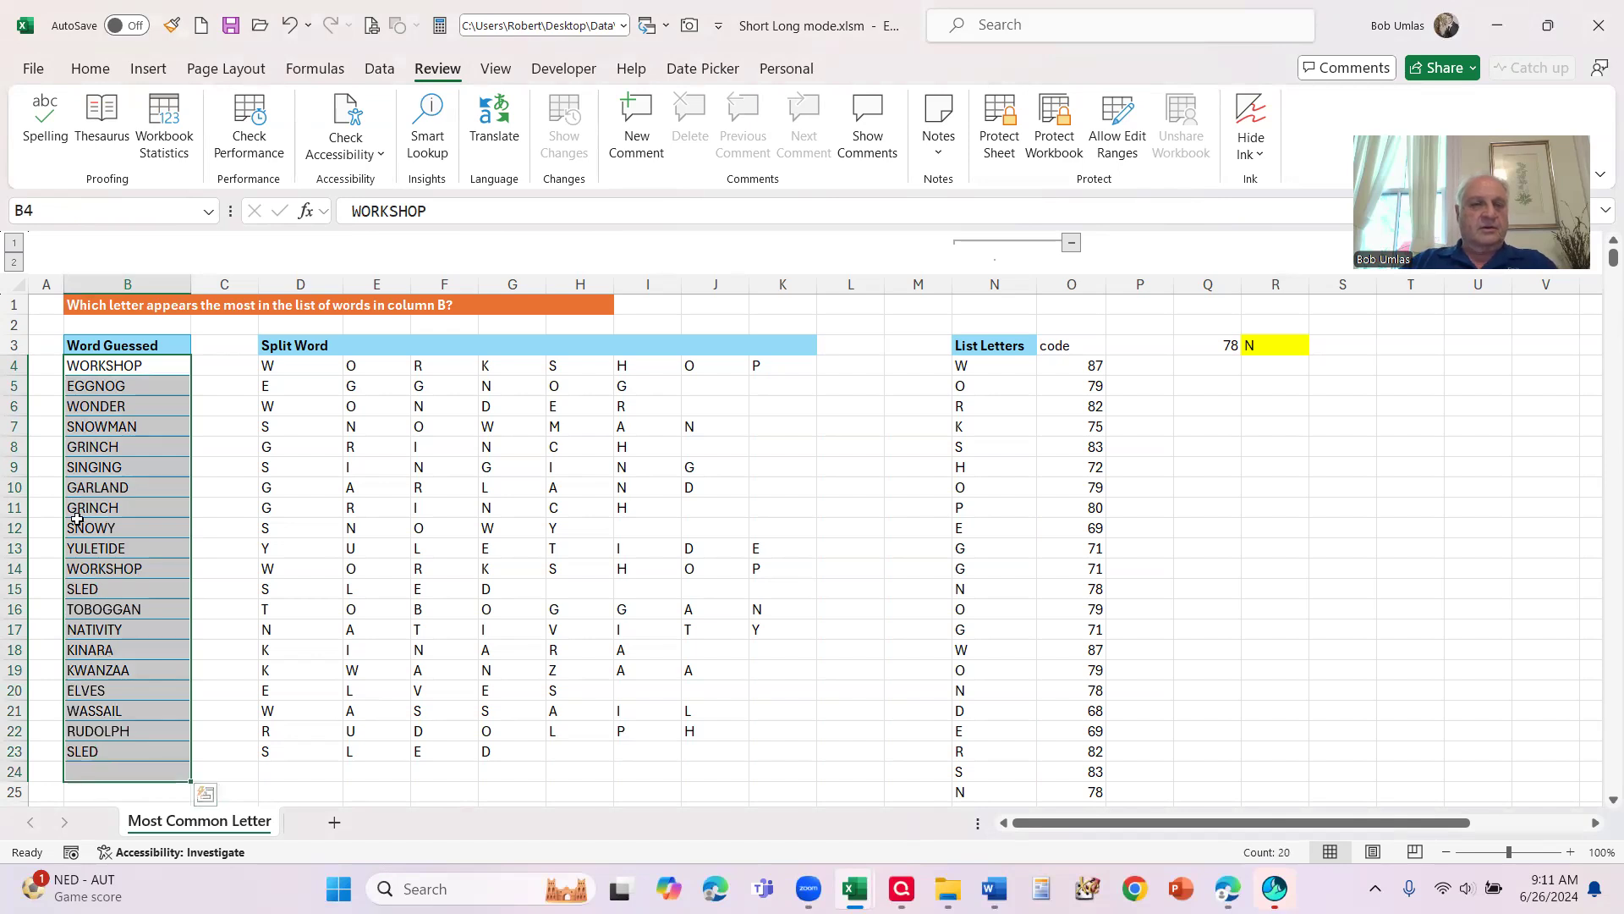
{"action": "mouse_move", "coordinate": [108, 360]}
{"action": "left_mouse_down"}
{"action": "mouse_move", "coordinate": [104, 584]}
{"action": "mouse_move", "coordinate": [102, 366]}
{"action": "left_mouse_up"}
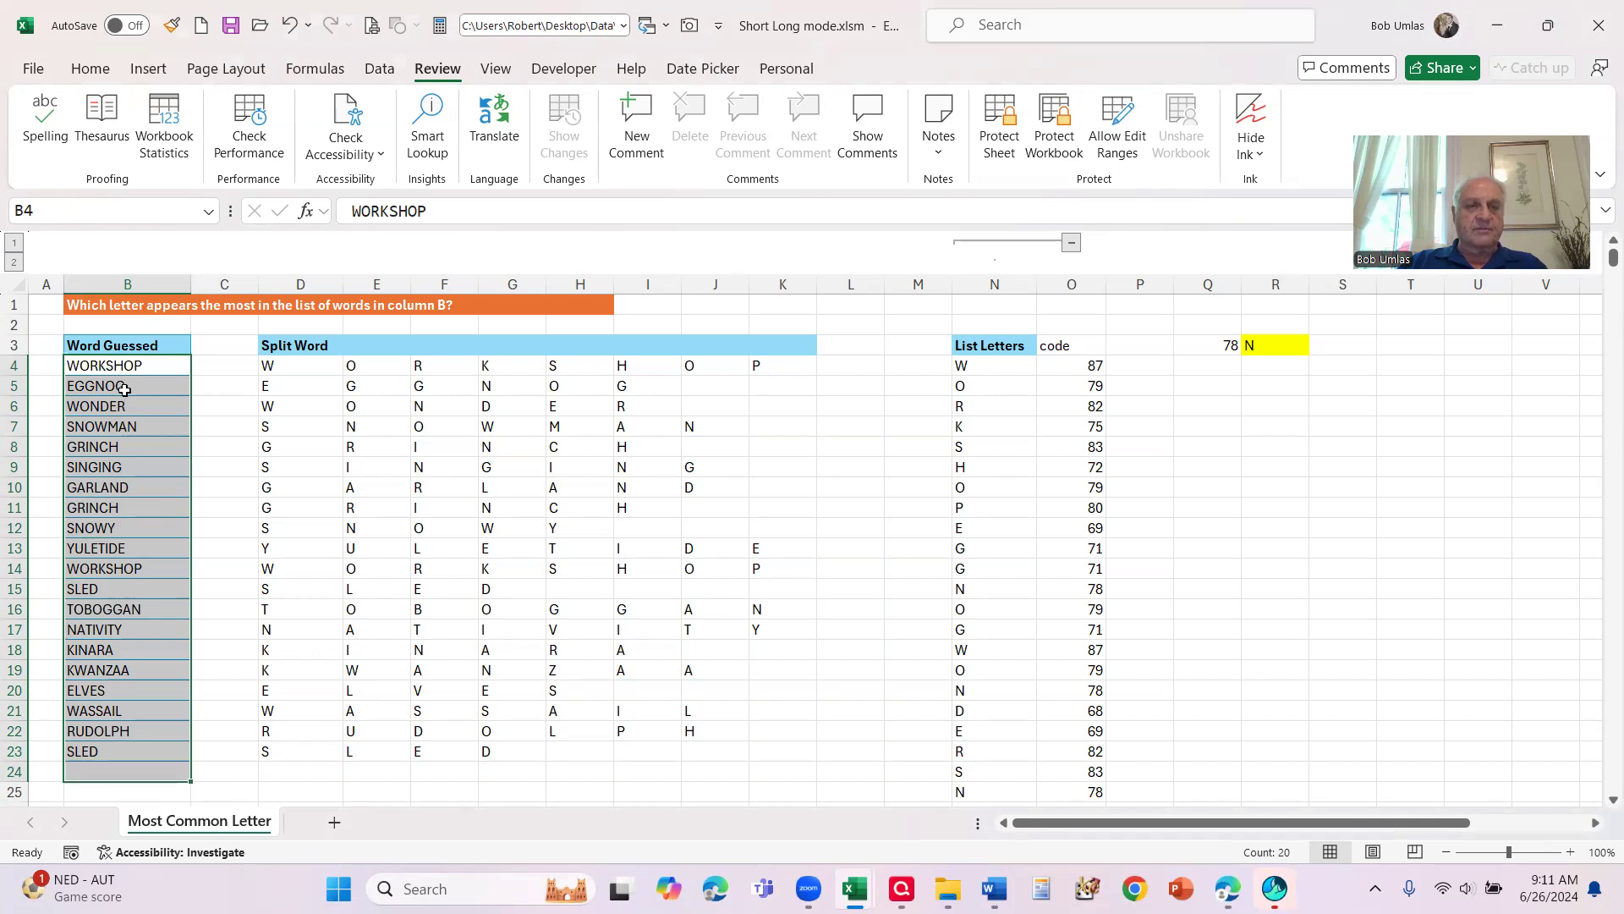
{"action": "left_click", "coordinate": [118, 366]}
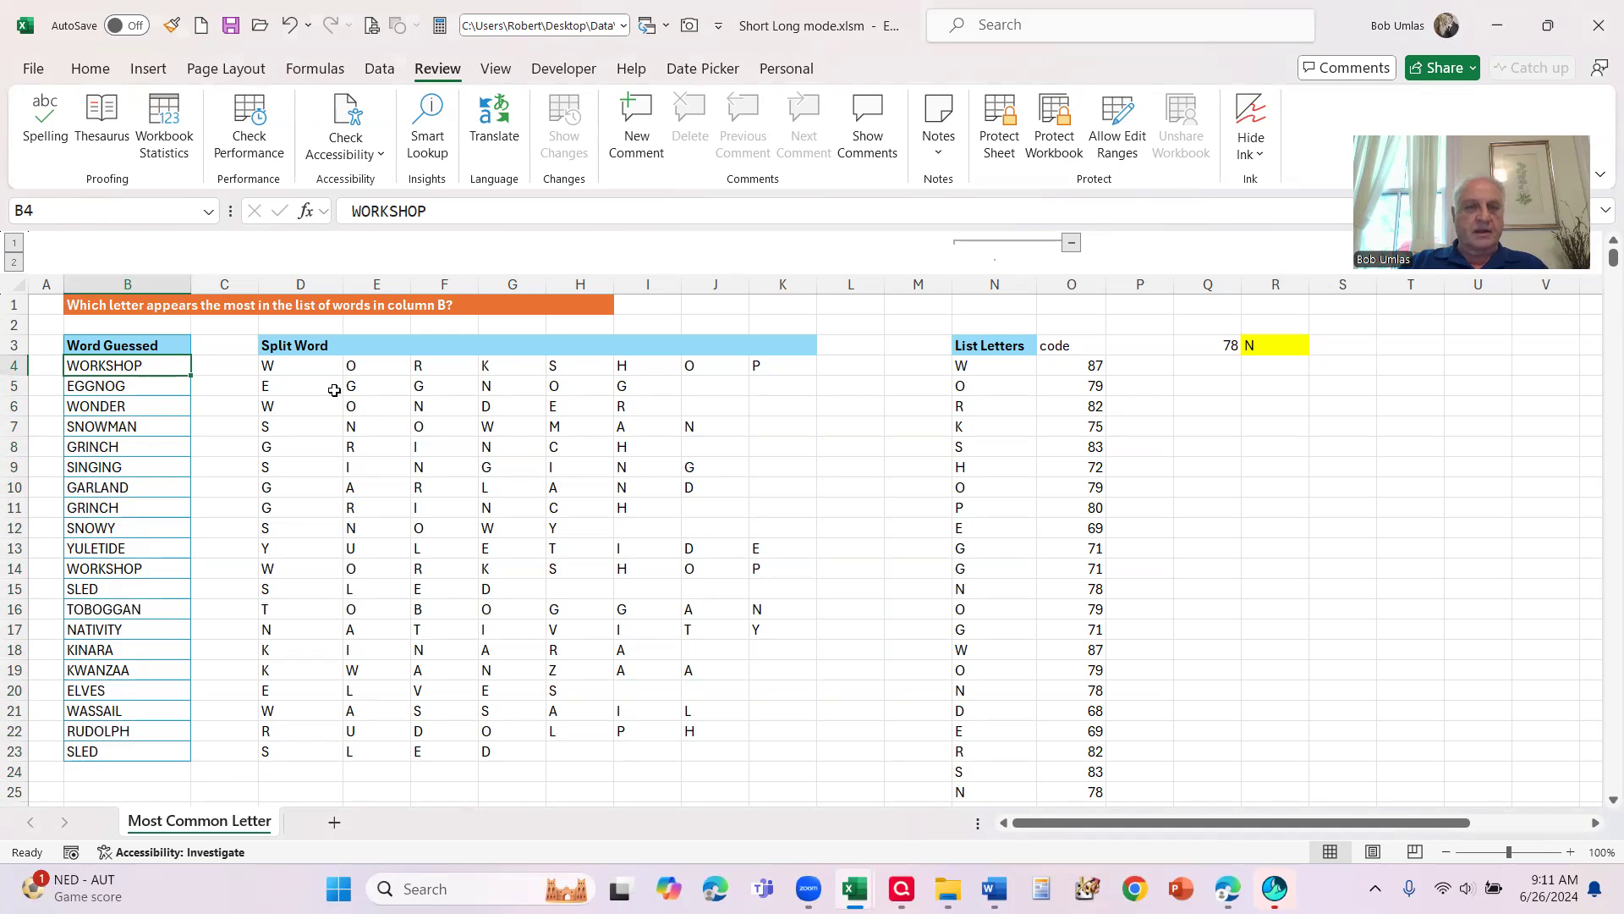
{"action": "left_click", "coordinate": [299, 366]}
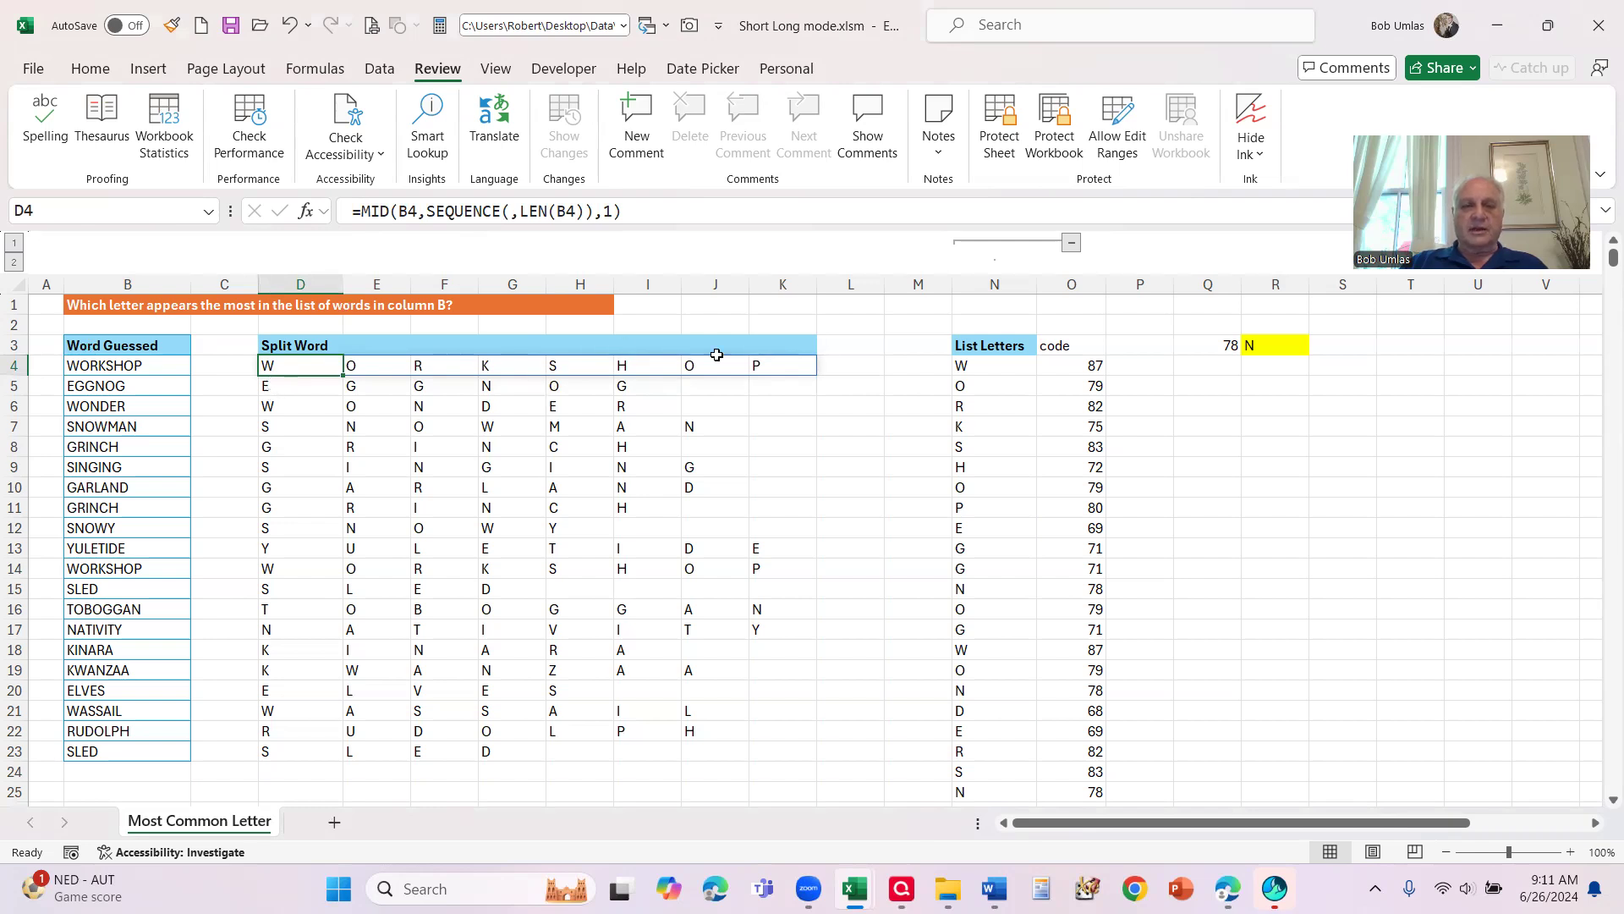
{"action": "left_click", "coordinate": [293, 385]}
{"action": "left_click", "coordinate": [288, 406]}
{"action": "left_click", "coordinate": [290, 464]}
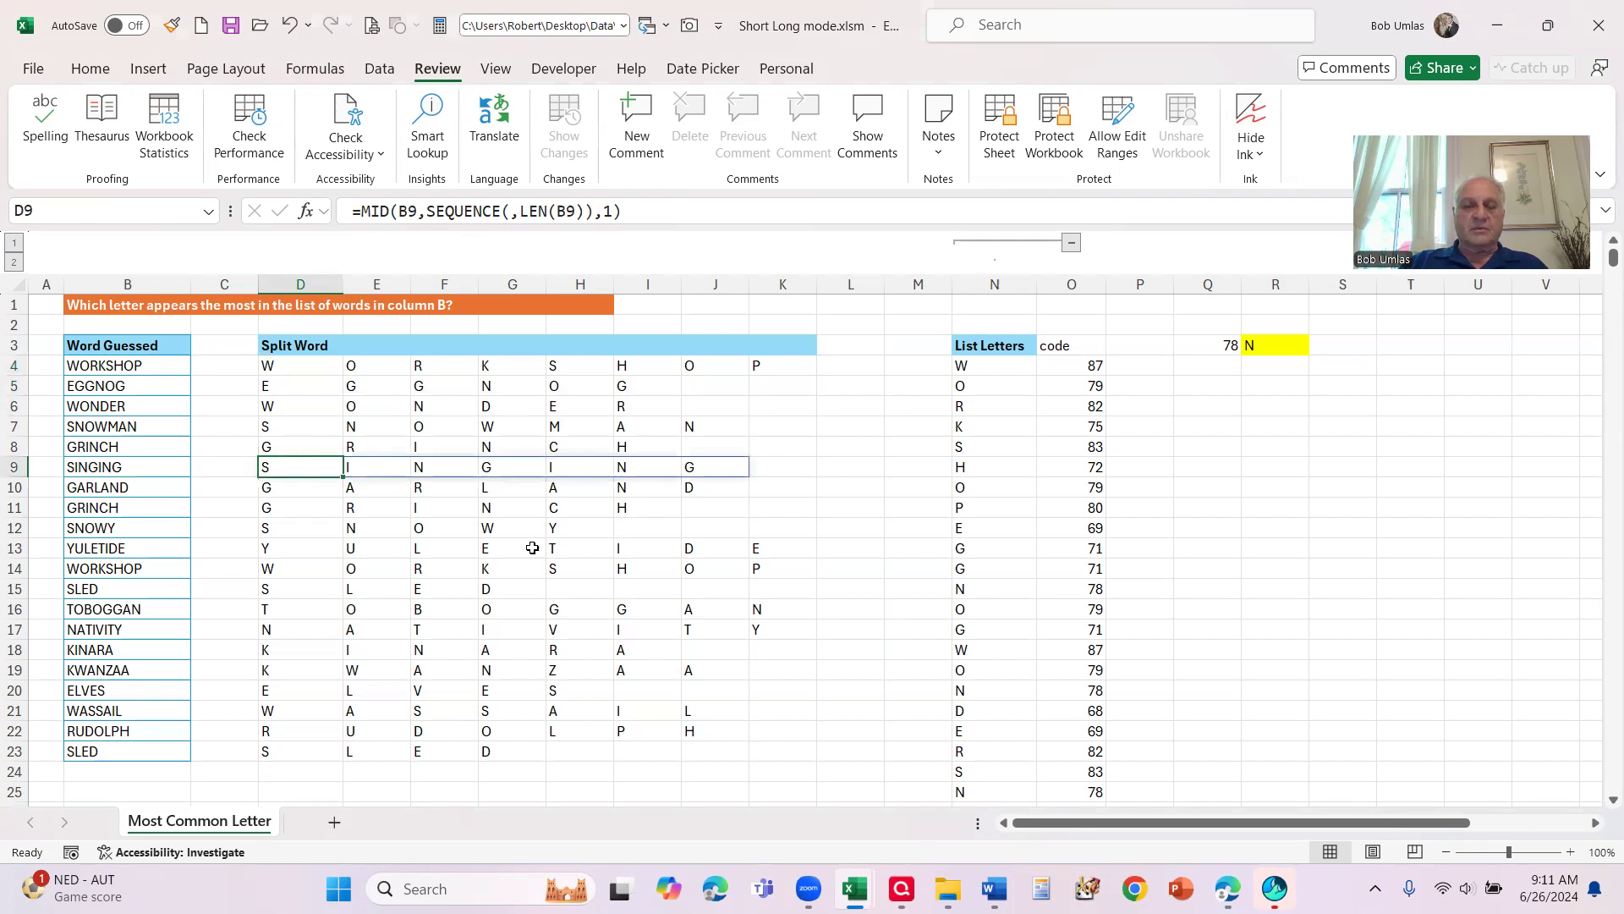
- Examine the TOCOL formula in N4 along with its source range D4:K23 and the full extent of the letter list
{"action": "left_click", "coordinate": [986, 367]}
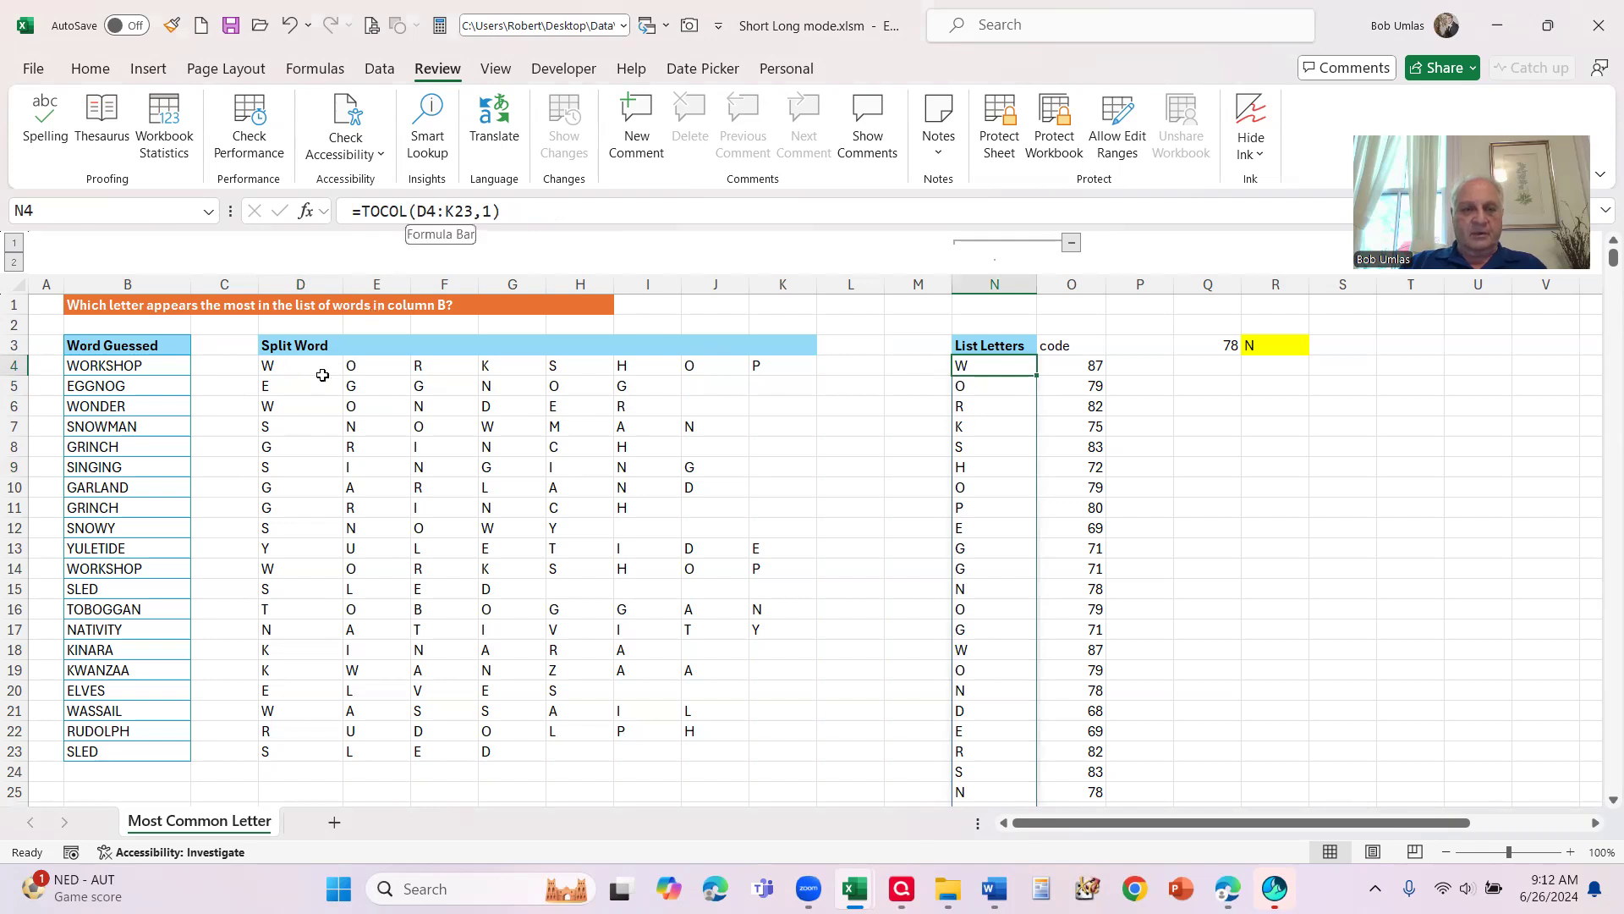
{"action": "left_click_drag", "start_coordinate": [286, 367], "coordinate": [790, 750]}
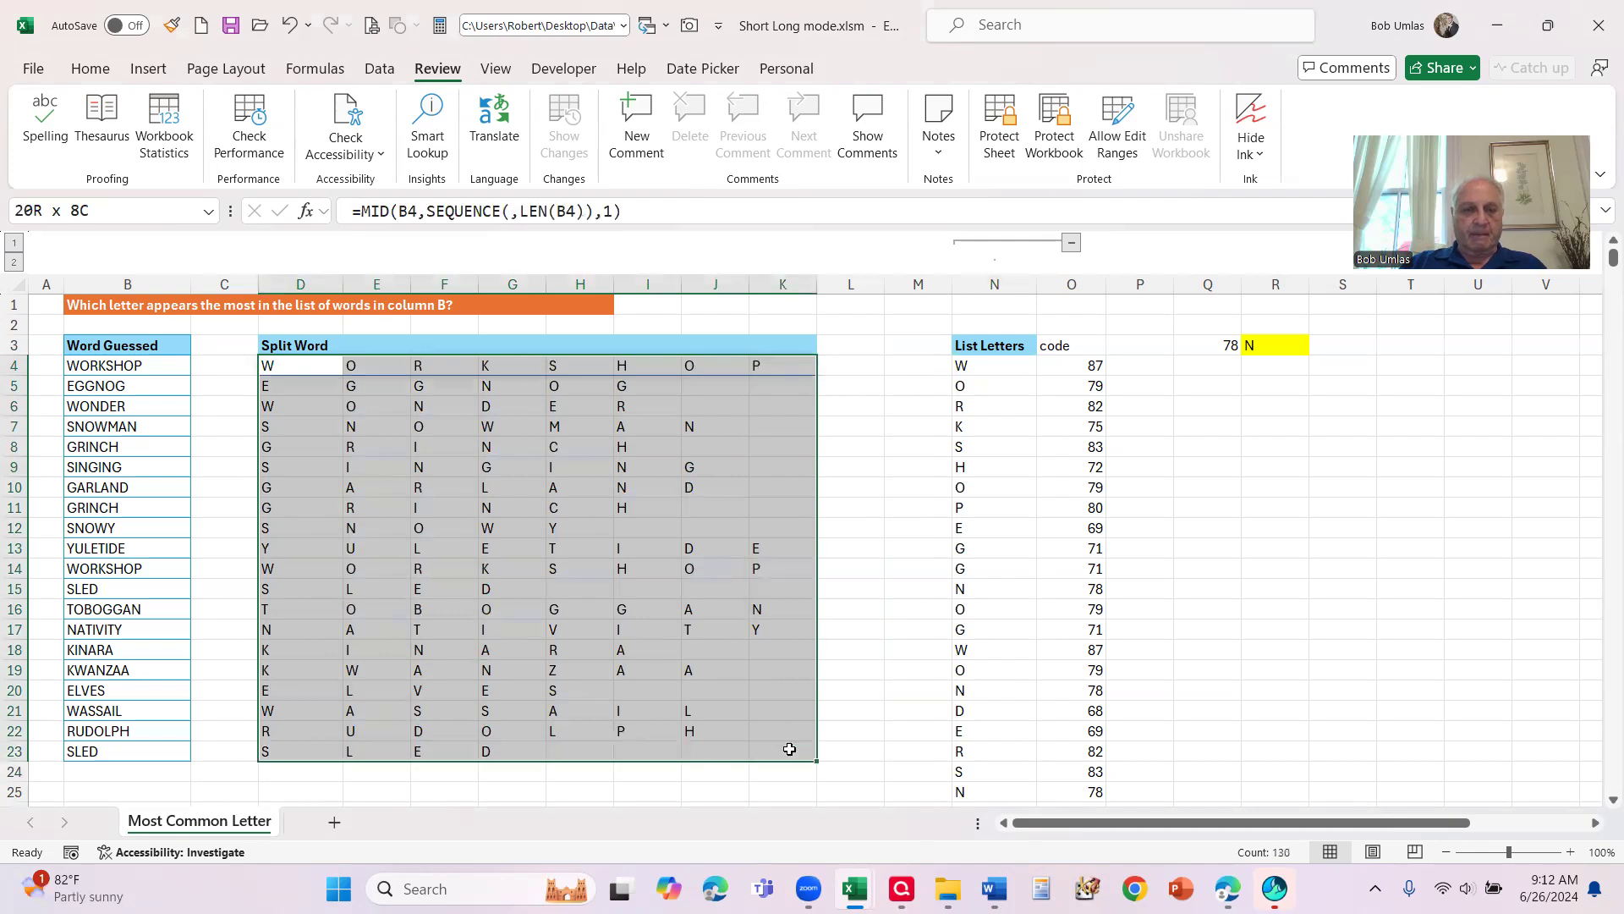
{"action": "left_click", "coordinate": [973, 367]}
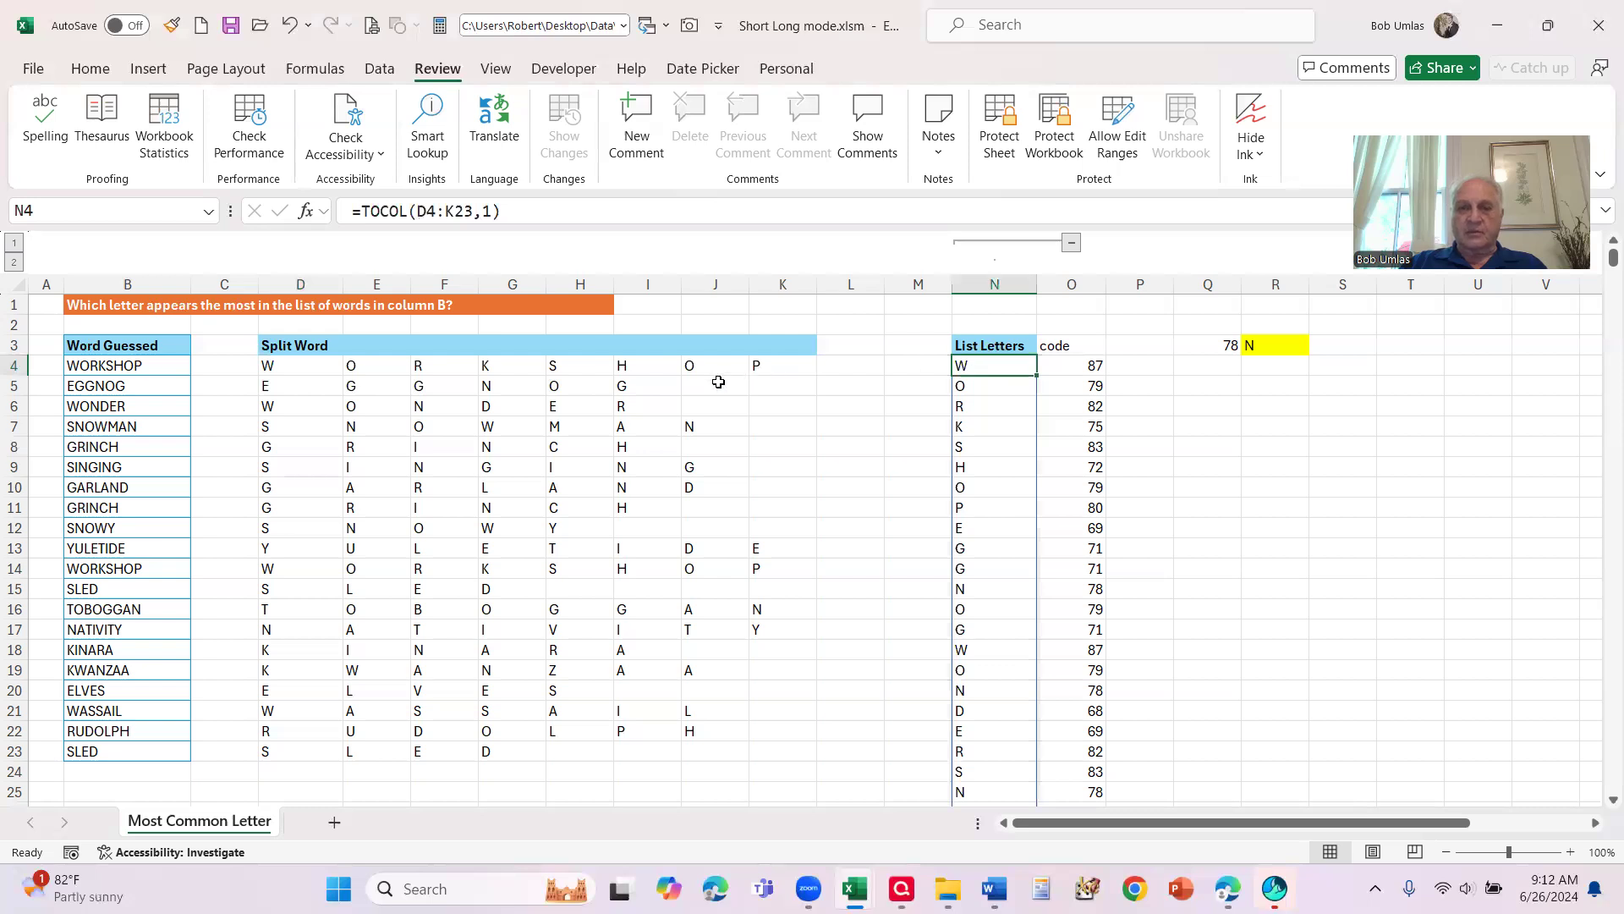
{"action": "left_click_drag", "start_coordinate": [714, 378], "coordinate": [766, 384]}
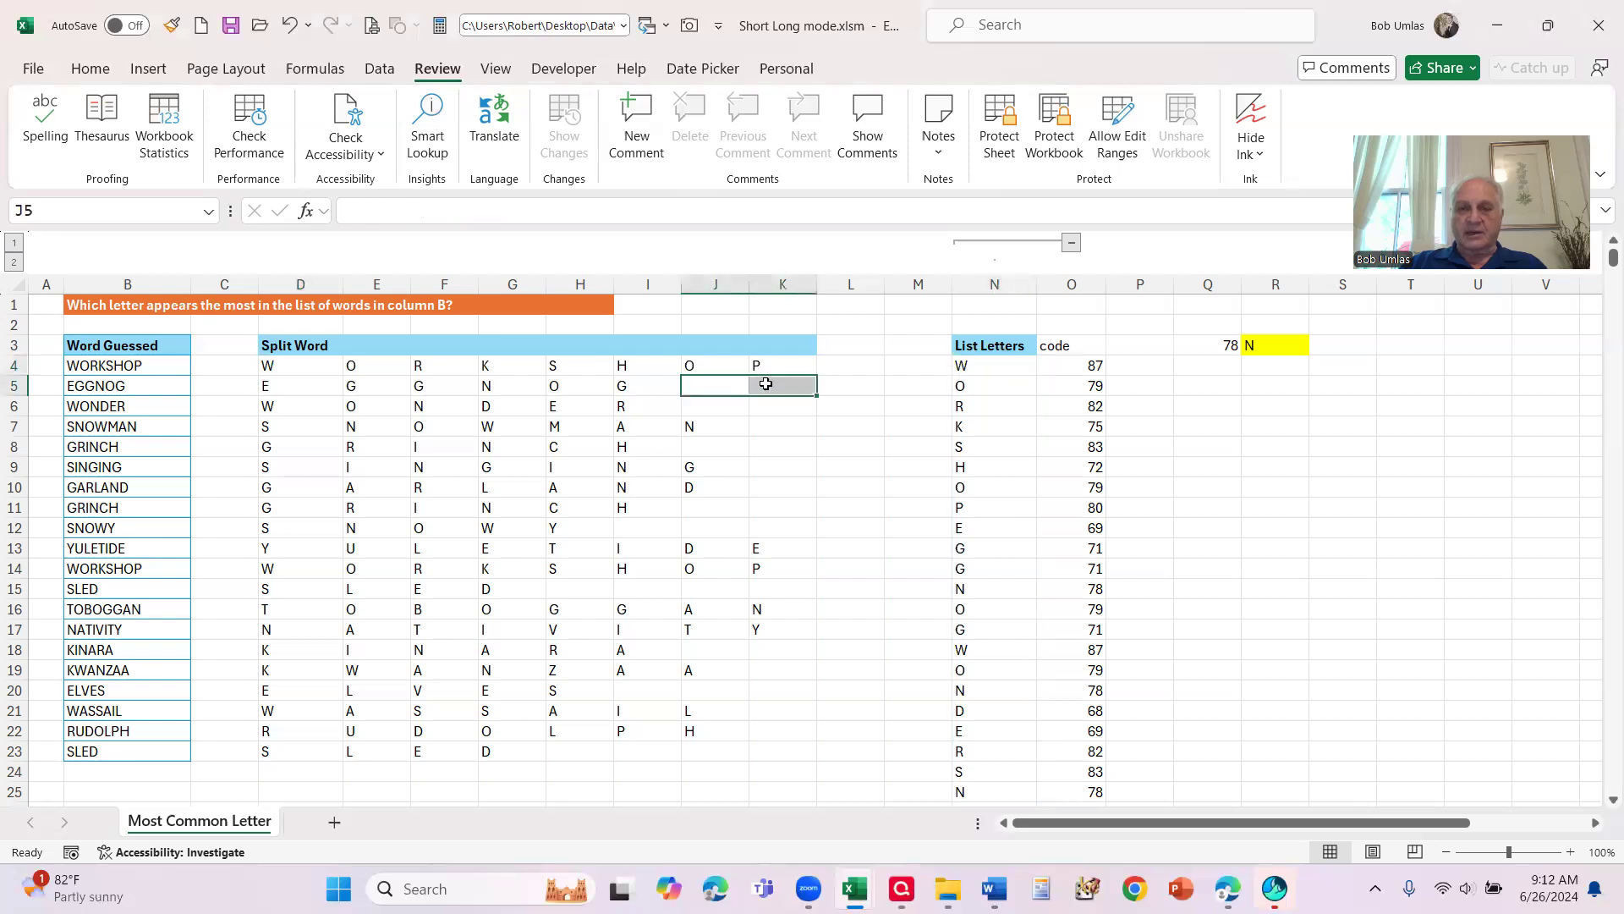
{"action": "left_click", "coordinate": [981, 364]}
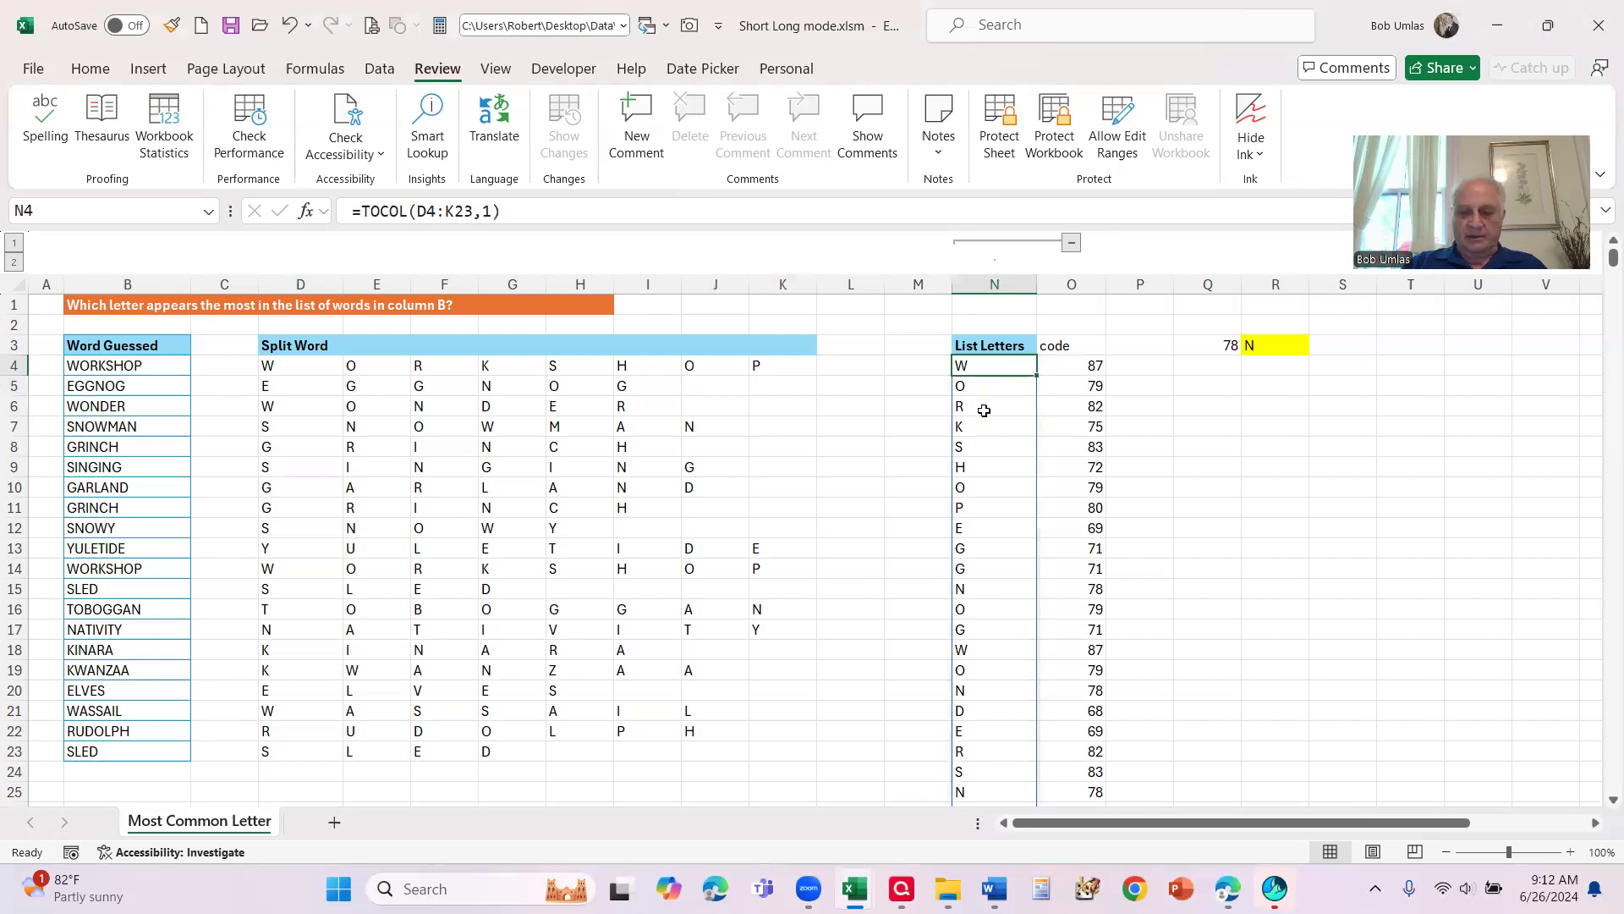
{"action": "key", "text": "ctrl+Down"}
{"action": "key", "text": "ctrl+Up"}
{"action": "key", "text": "ctrl+Up"}
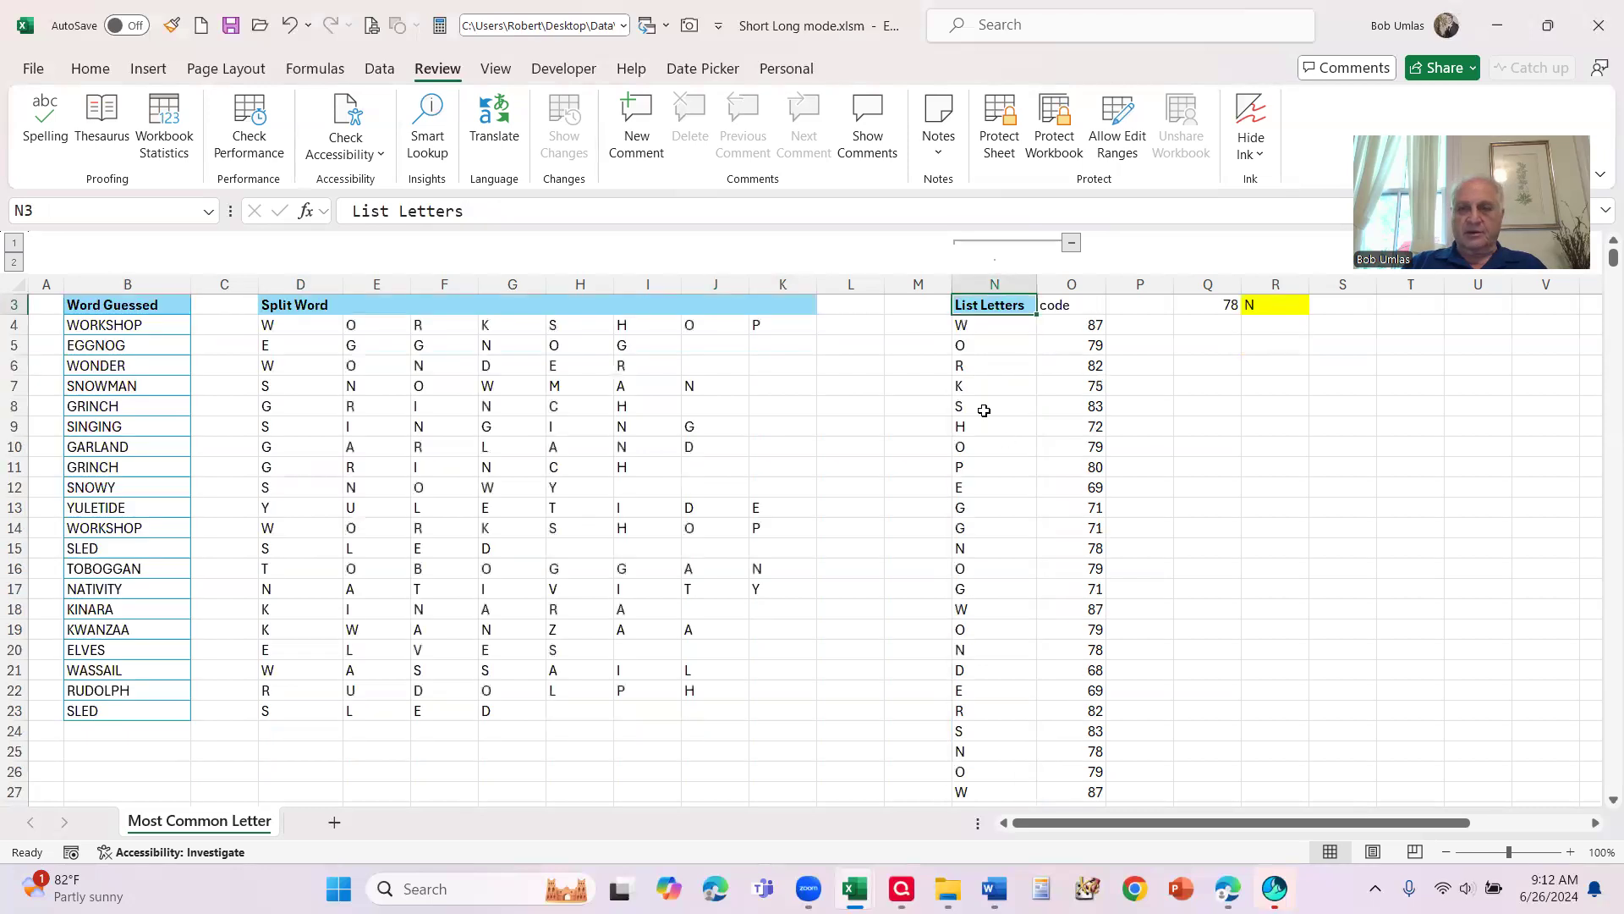
{"action": "left_click", "coordinate": [988, 364]}
- Inspect the CODE formula in O4, the MODE formula in Q3 and the CHAR formula in R3
{"action": "left_click", "coordinate": [1081, 365]}
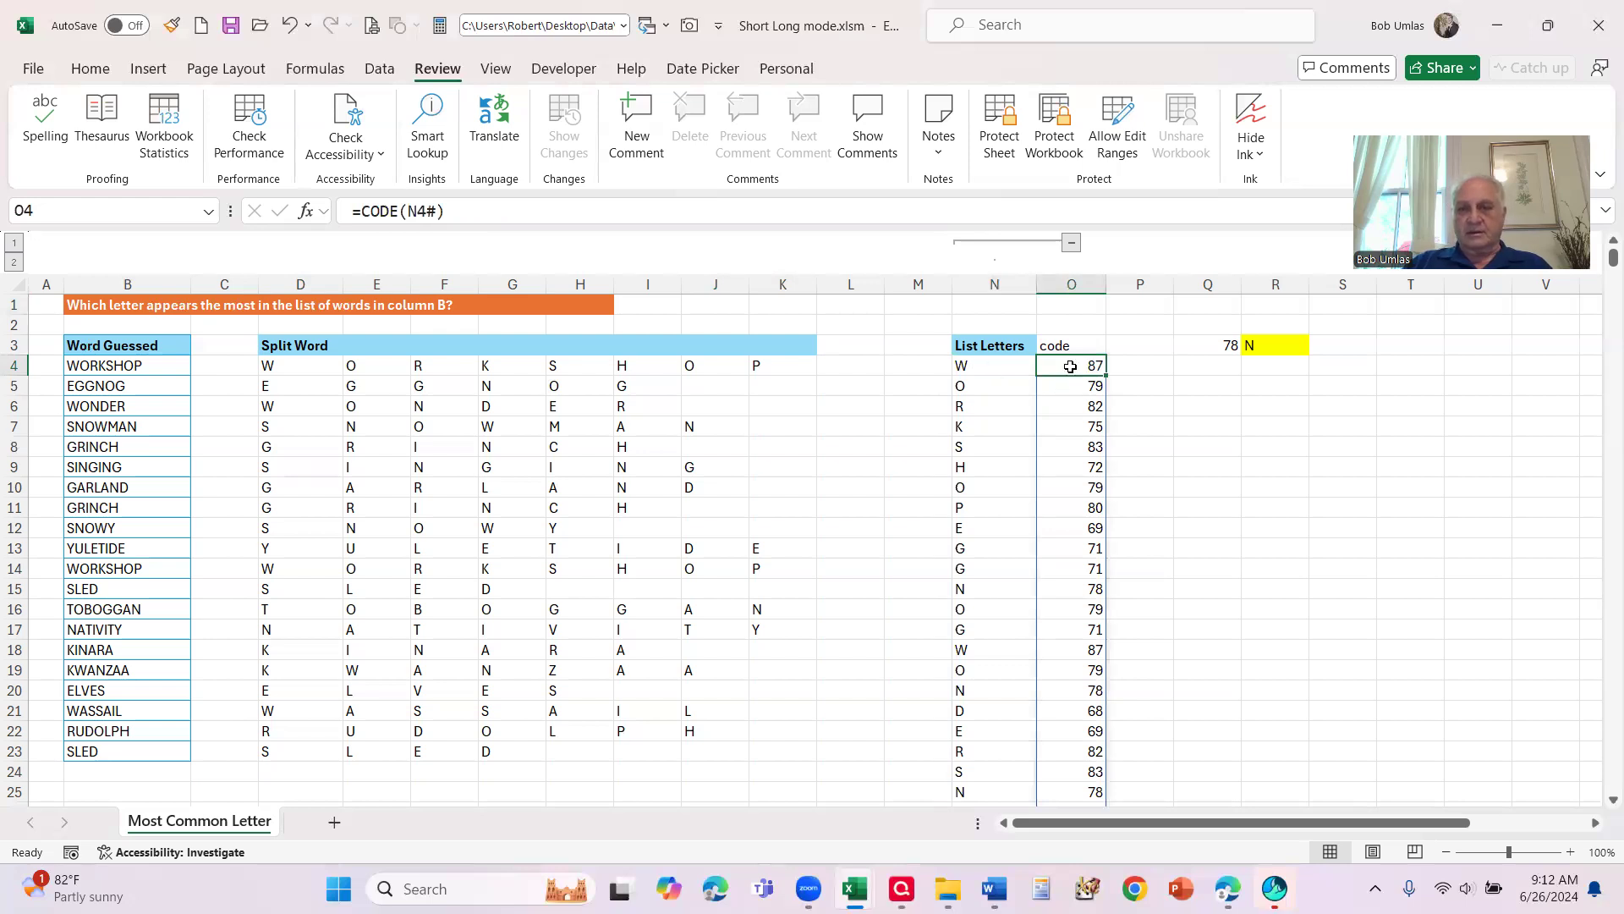
{"action": "left_click", "coordinate": [1079, 406]}
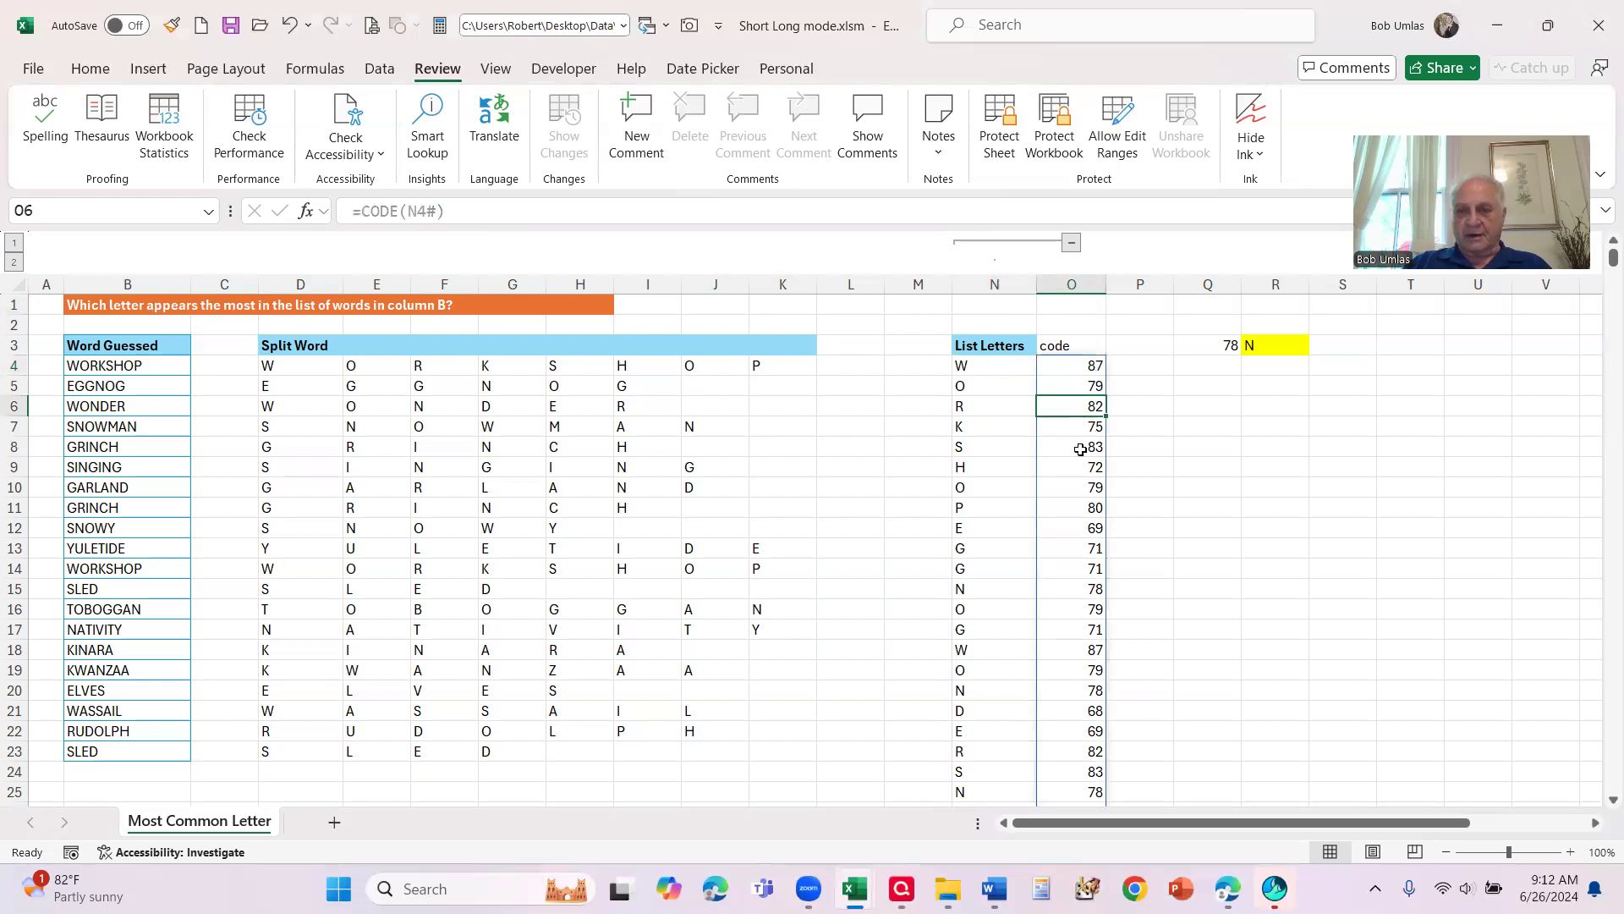
{"action": "left_click", "coordinate": [984, 369]}
{"action": "left_click", "coordinate": [1079, 370]}
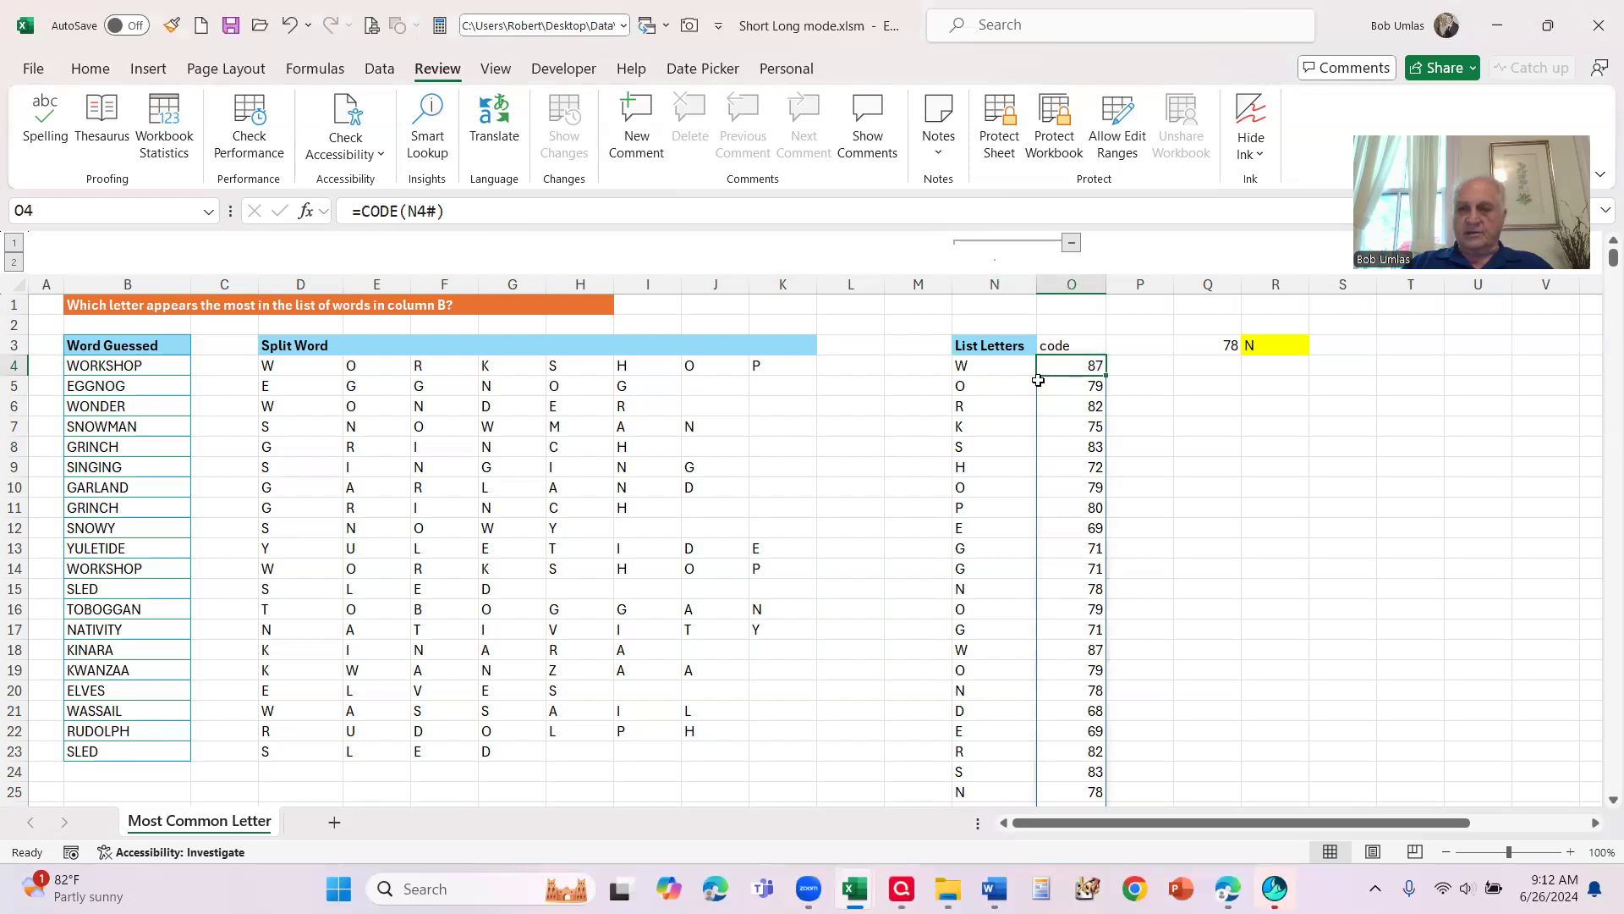
{"action": "left_click", "coordinate": [1206, 343]}
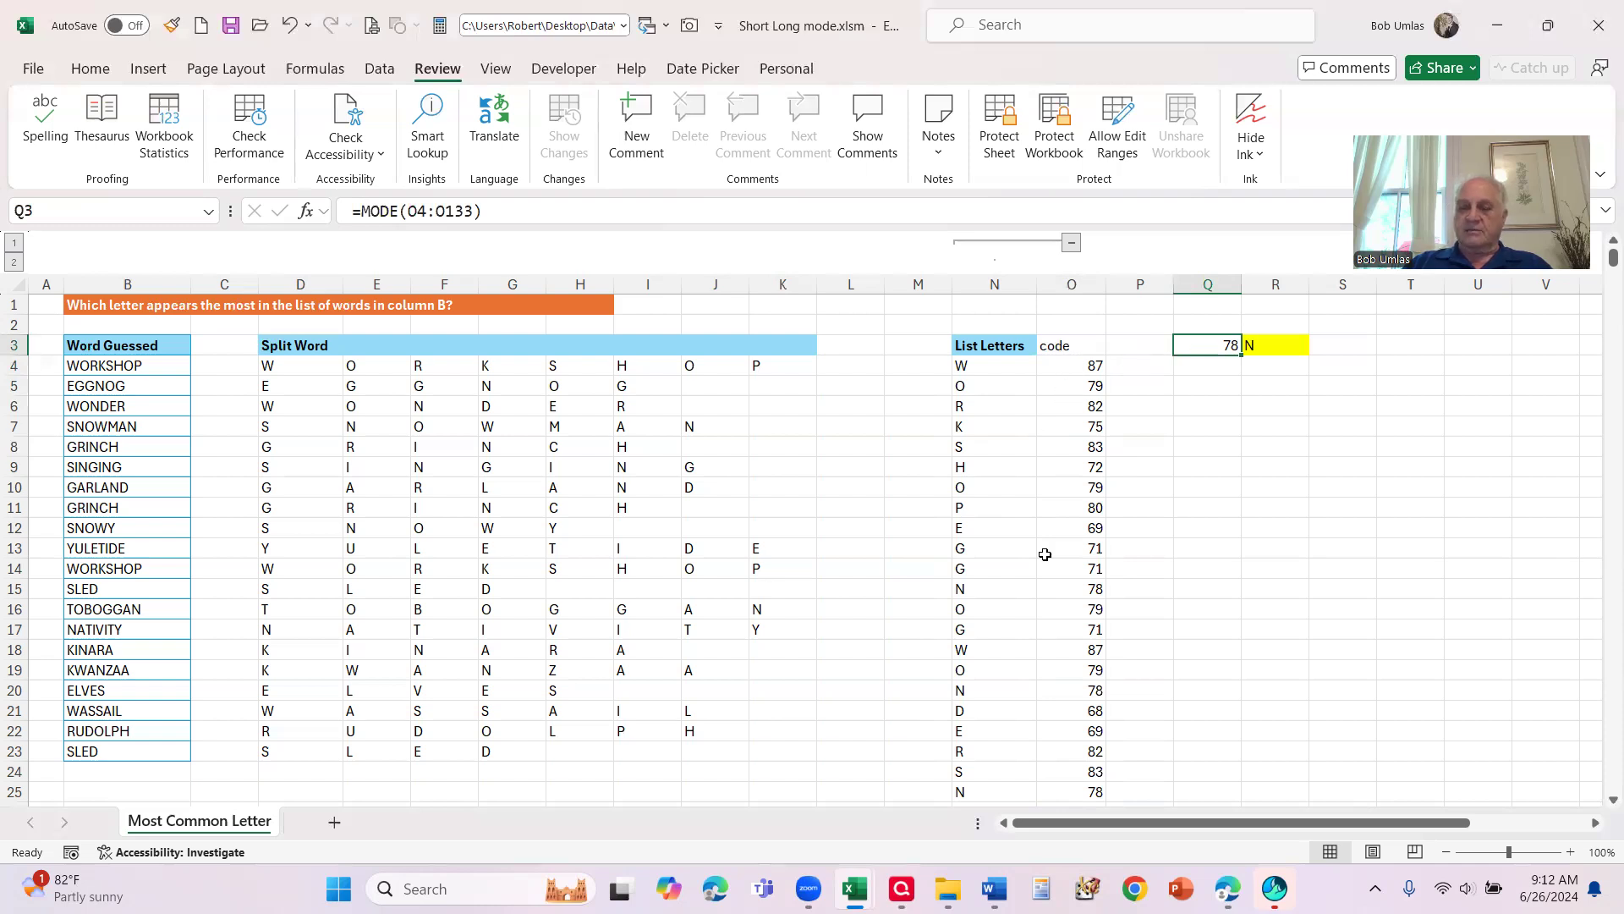
{"action": "left_click", "coordinate": [1268, 344]}
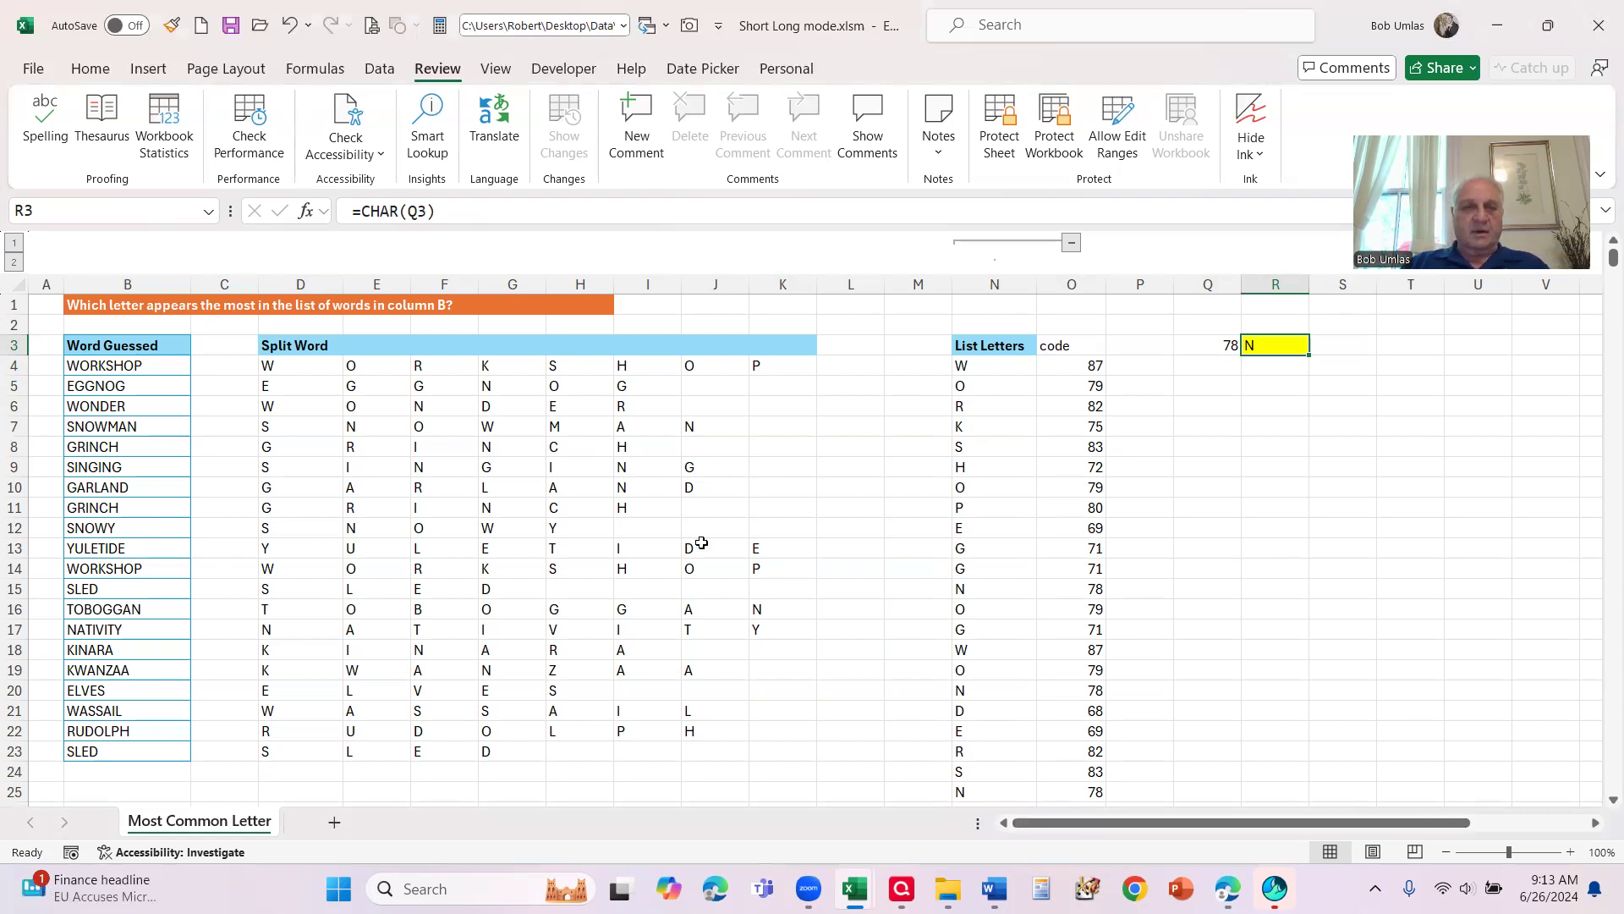
- Hide the empty columns S through Y between the helper calculations and the single-formula answer
{"action": "mouse_move", "coordinate": [265, 329]}
{"action": "left_mouse_down"}
{"action": "mouse_move", "coordinate": [546, 376]}
{"action": "mouse_move", "coordinate": [1115, 708]}
{"action": "mouse_move", "coordinate": [1139, 756]}
{"action": "left_mouse_up"}
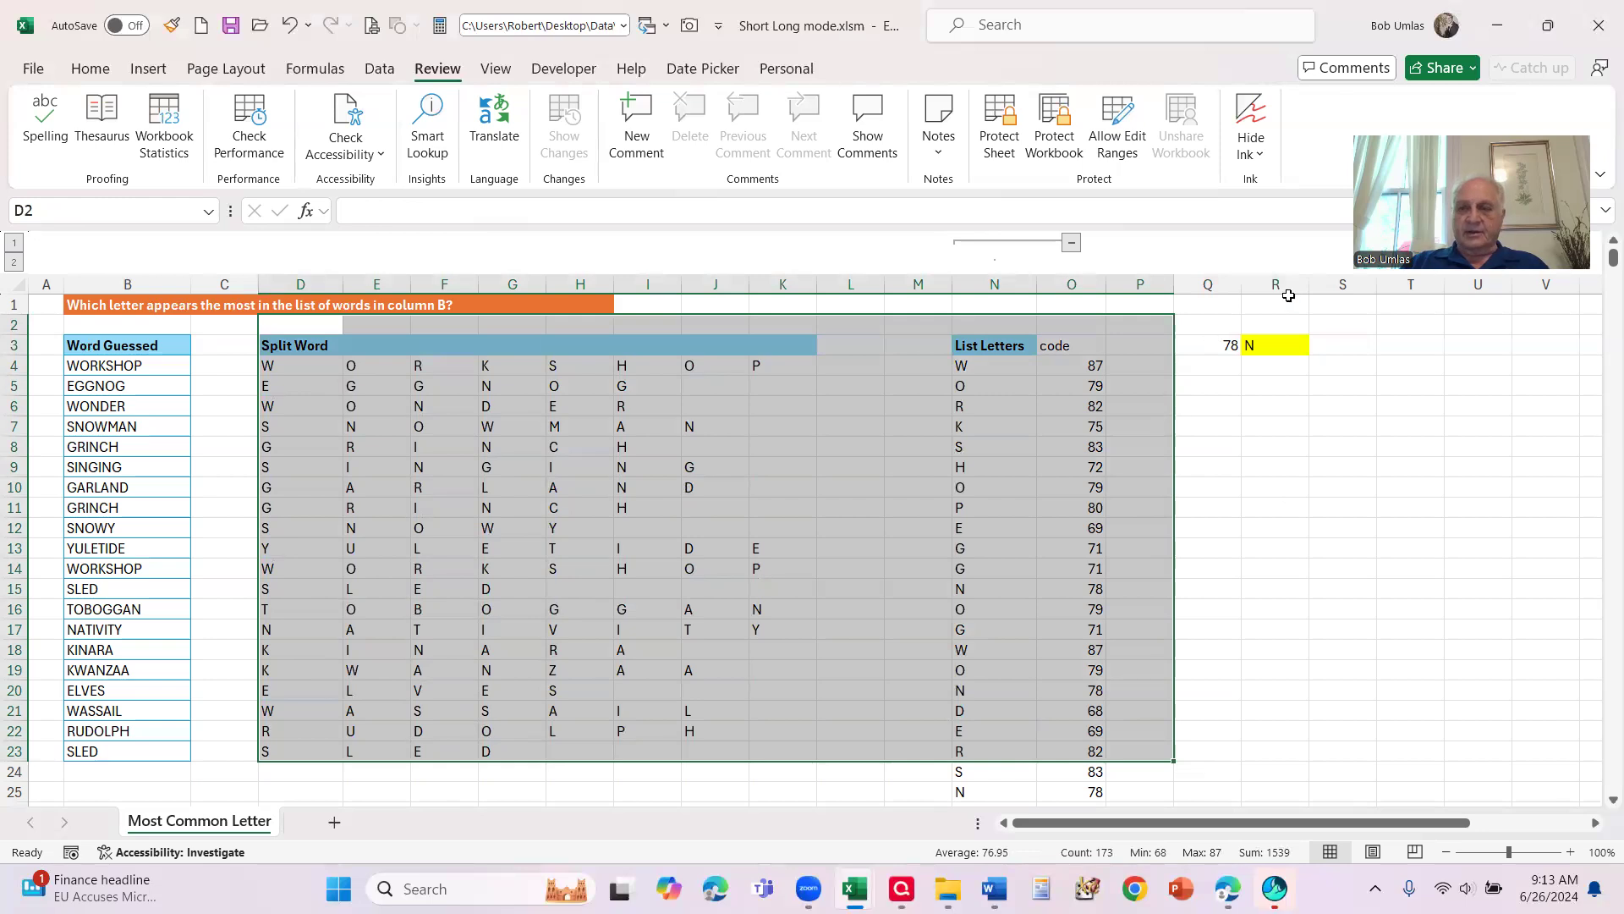
{"action": "left_click_drag", "start_coordinate": [1451, 825], "coordinate": [1575, 827]}
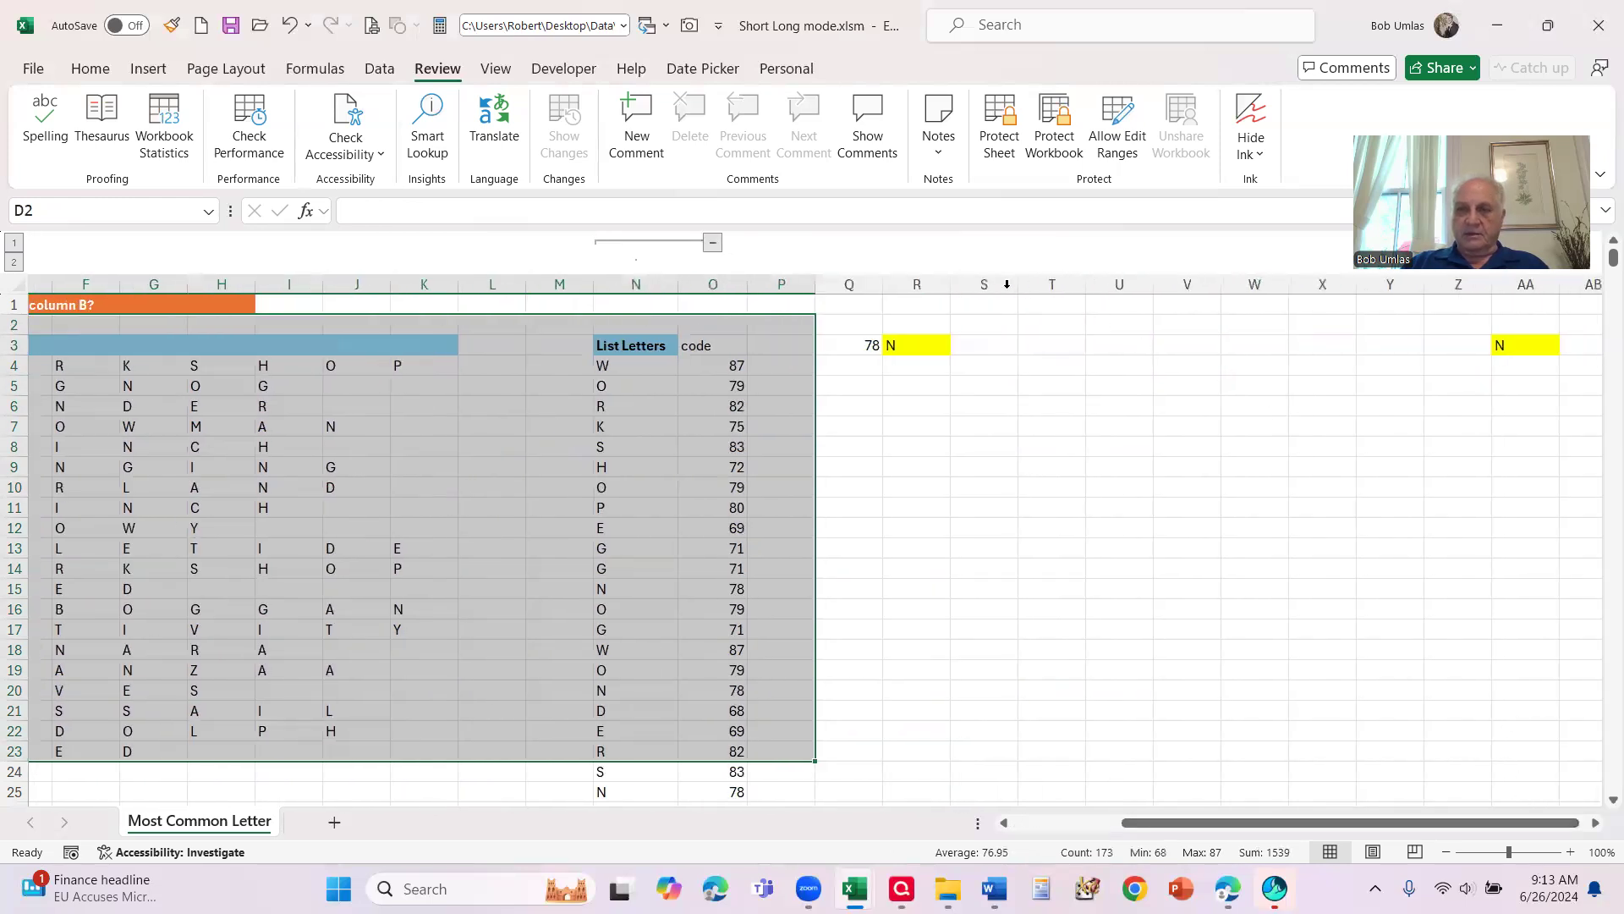
{"action": "left_click_drag", "start_coordinate": [1007, 284], "coordinate": [1389, 286]}
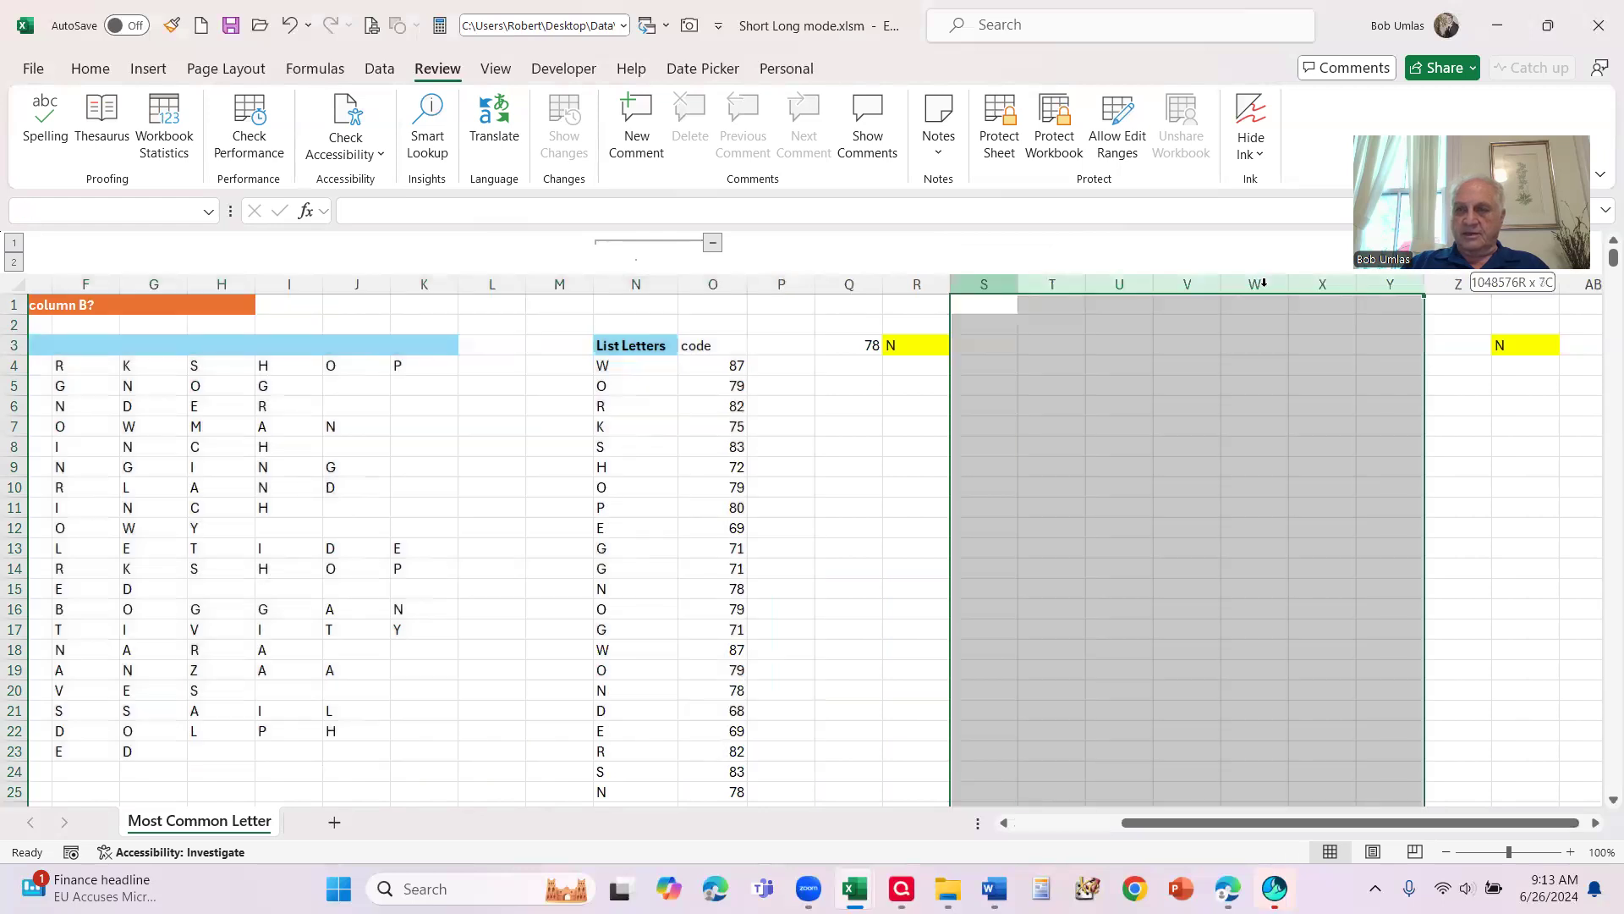
{"action": "right_click", "coordinate": [1316, 281]}
{"action": "left_click", "coordinate": [1369, 652]}
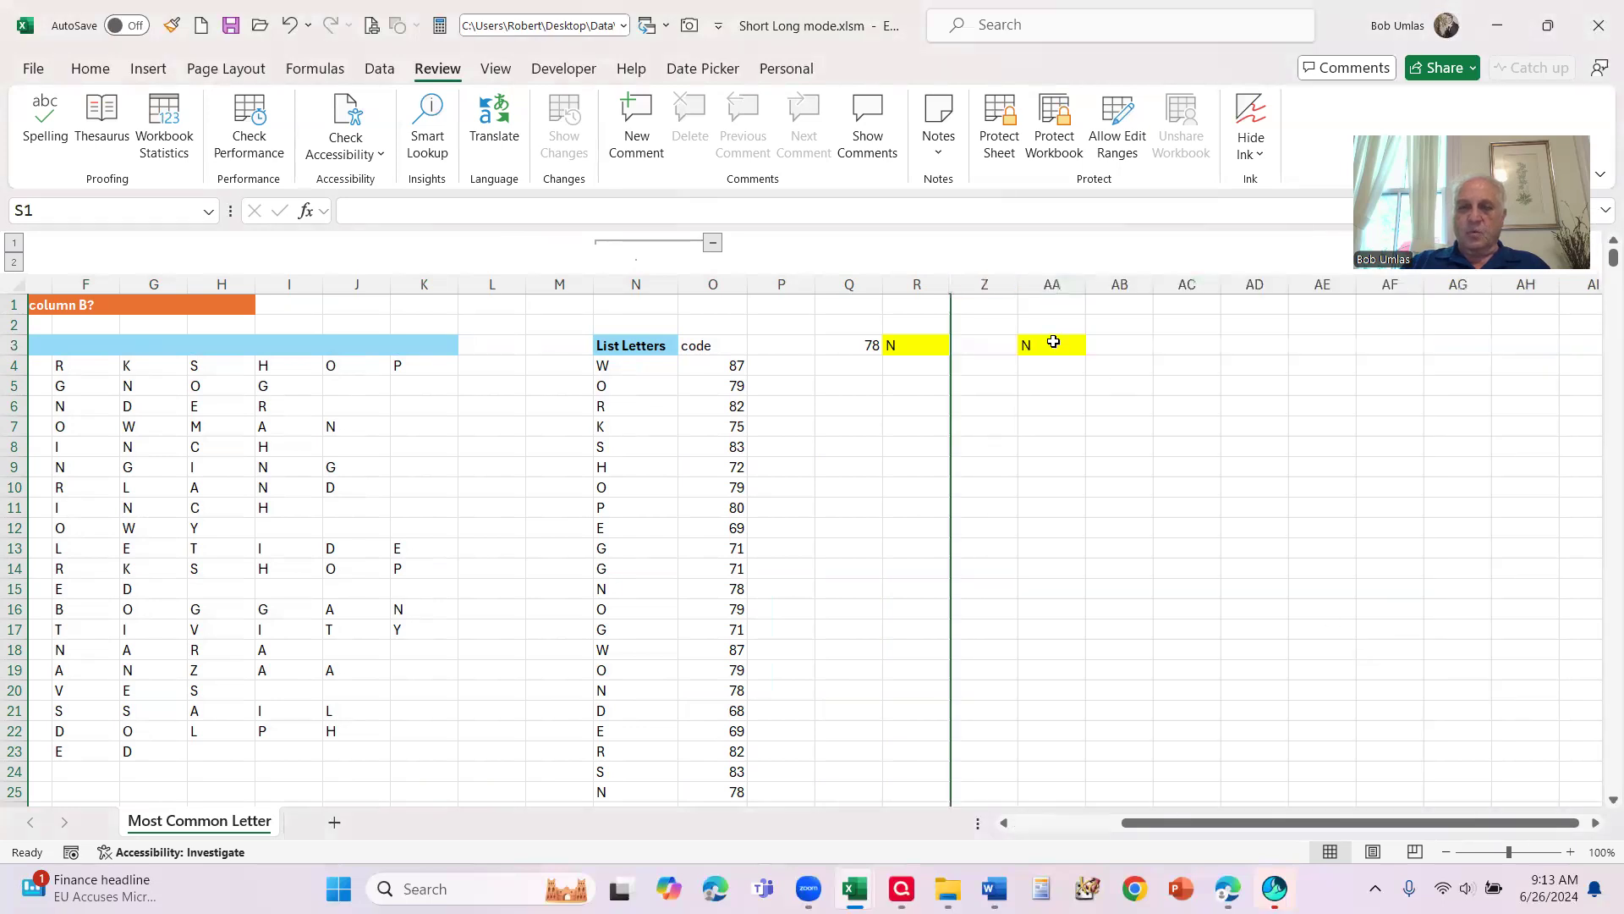
- Delete columns D through R, which hold the split words, letter list, codes and step-by-step result
{"action": "left_click_drag", "start_coordinate": [924, 283], "coordinate": [234, 308]}
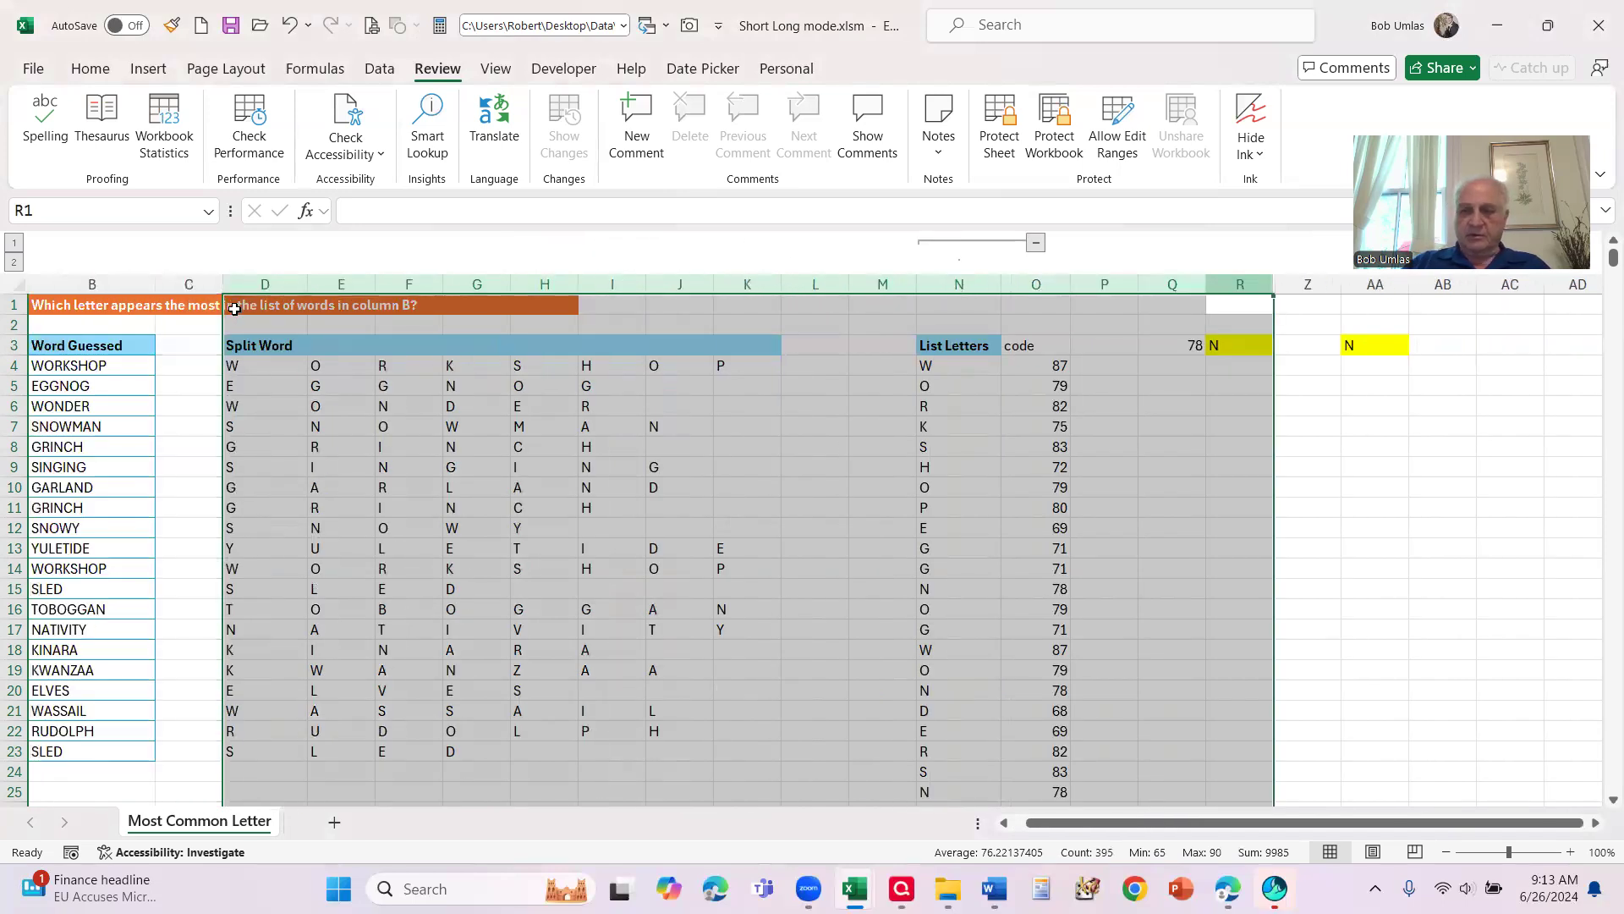
{"action": "key", "text": "ctrl+minus"}
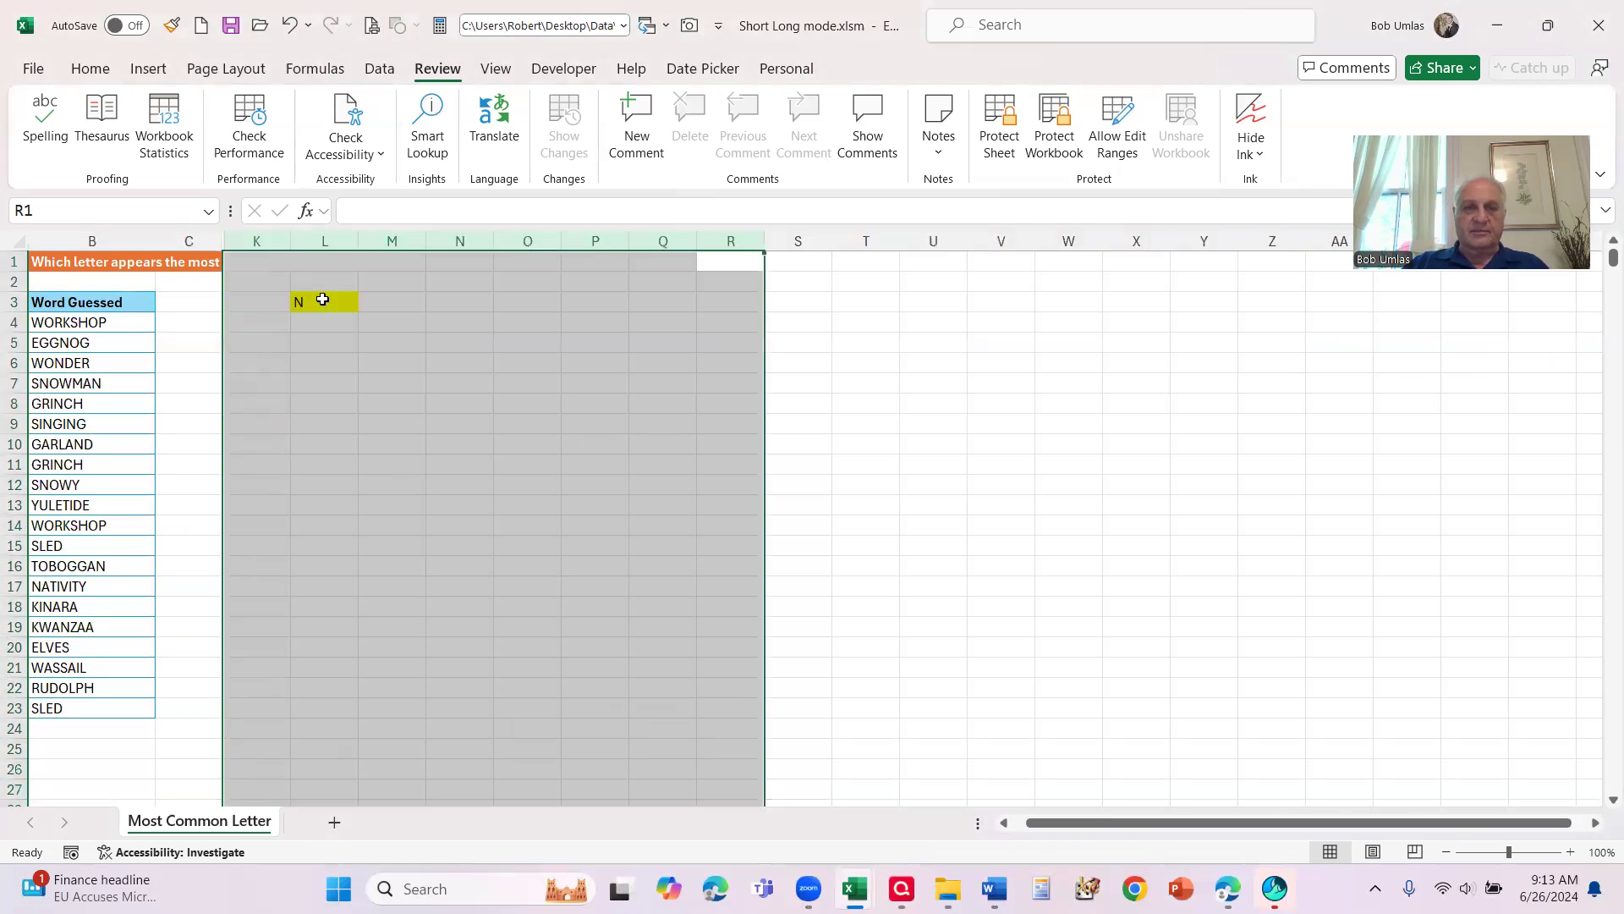
{"action": "left_click", "coordinate": [378, 344]}
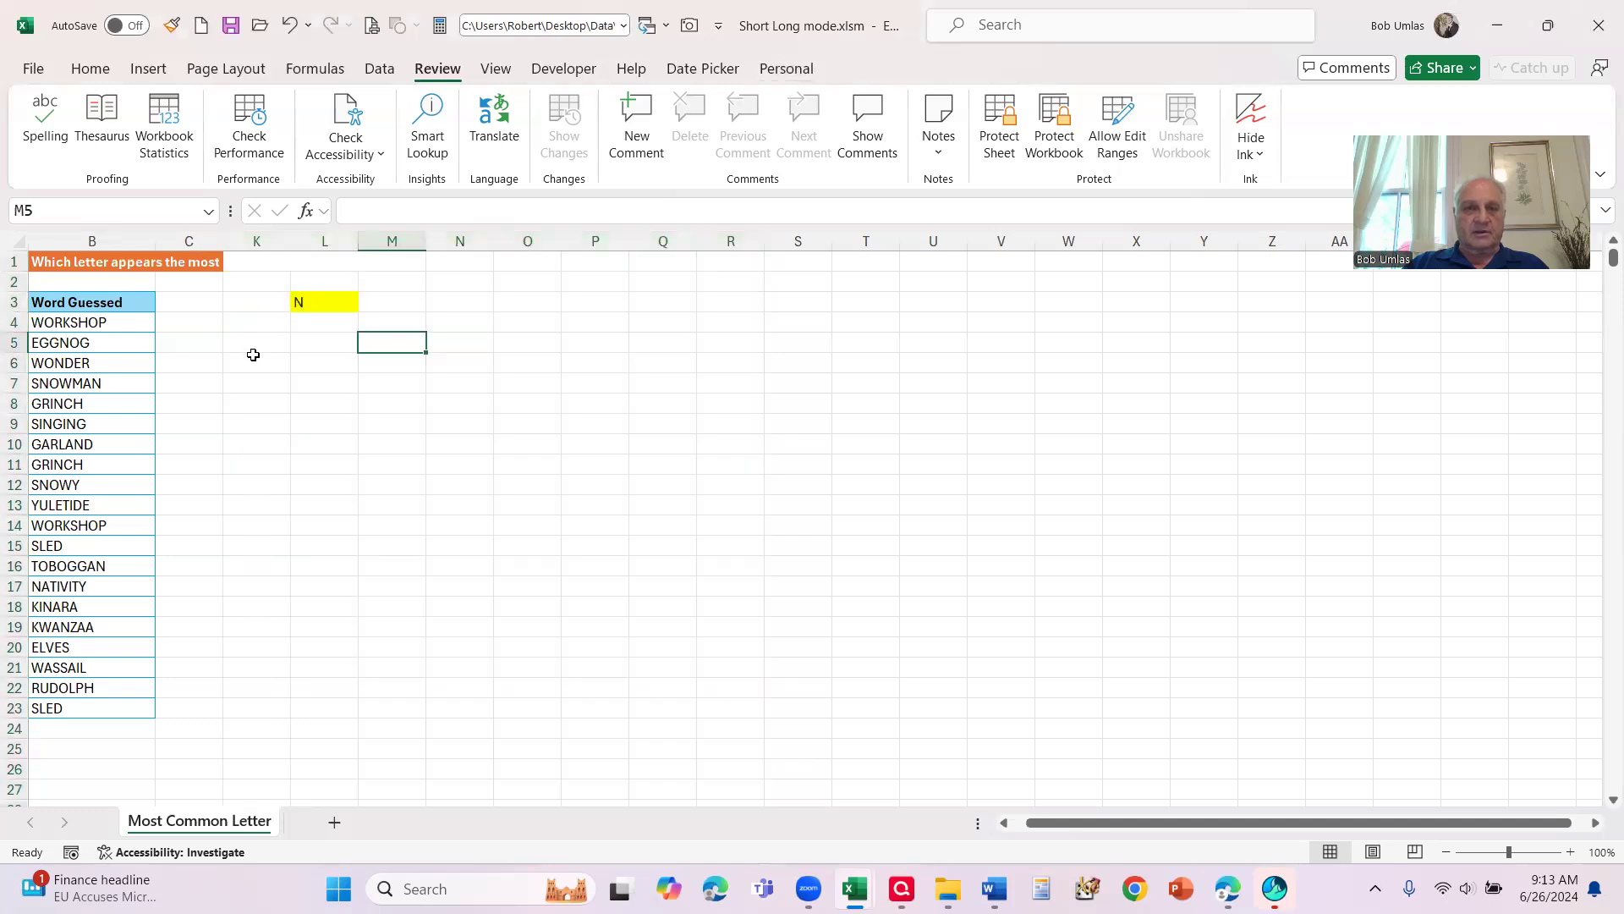
- Display the formula of L3 as text in cell L5 using the FORMULATEXT macro
{"action": "left_click", "coordinate": [312, 344]}
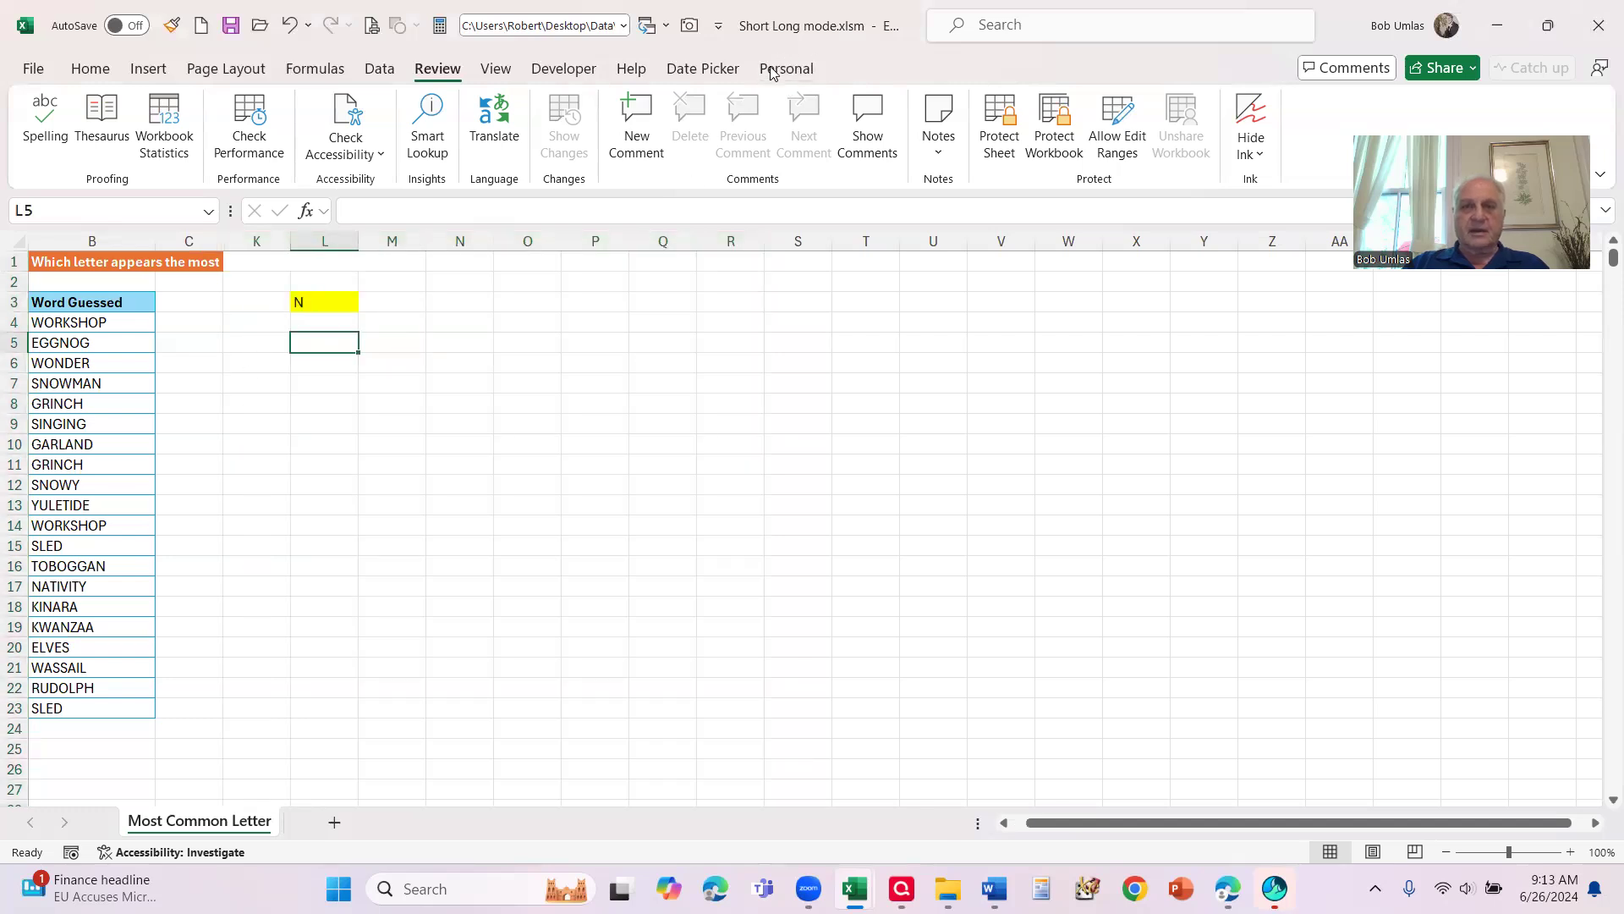
{"action": "left_click", "coordinate": [772, 73]}
{"action": "left_click", "coordinate": [1303, 127]}
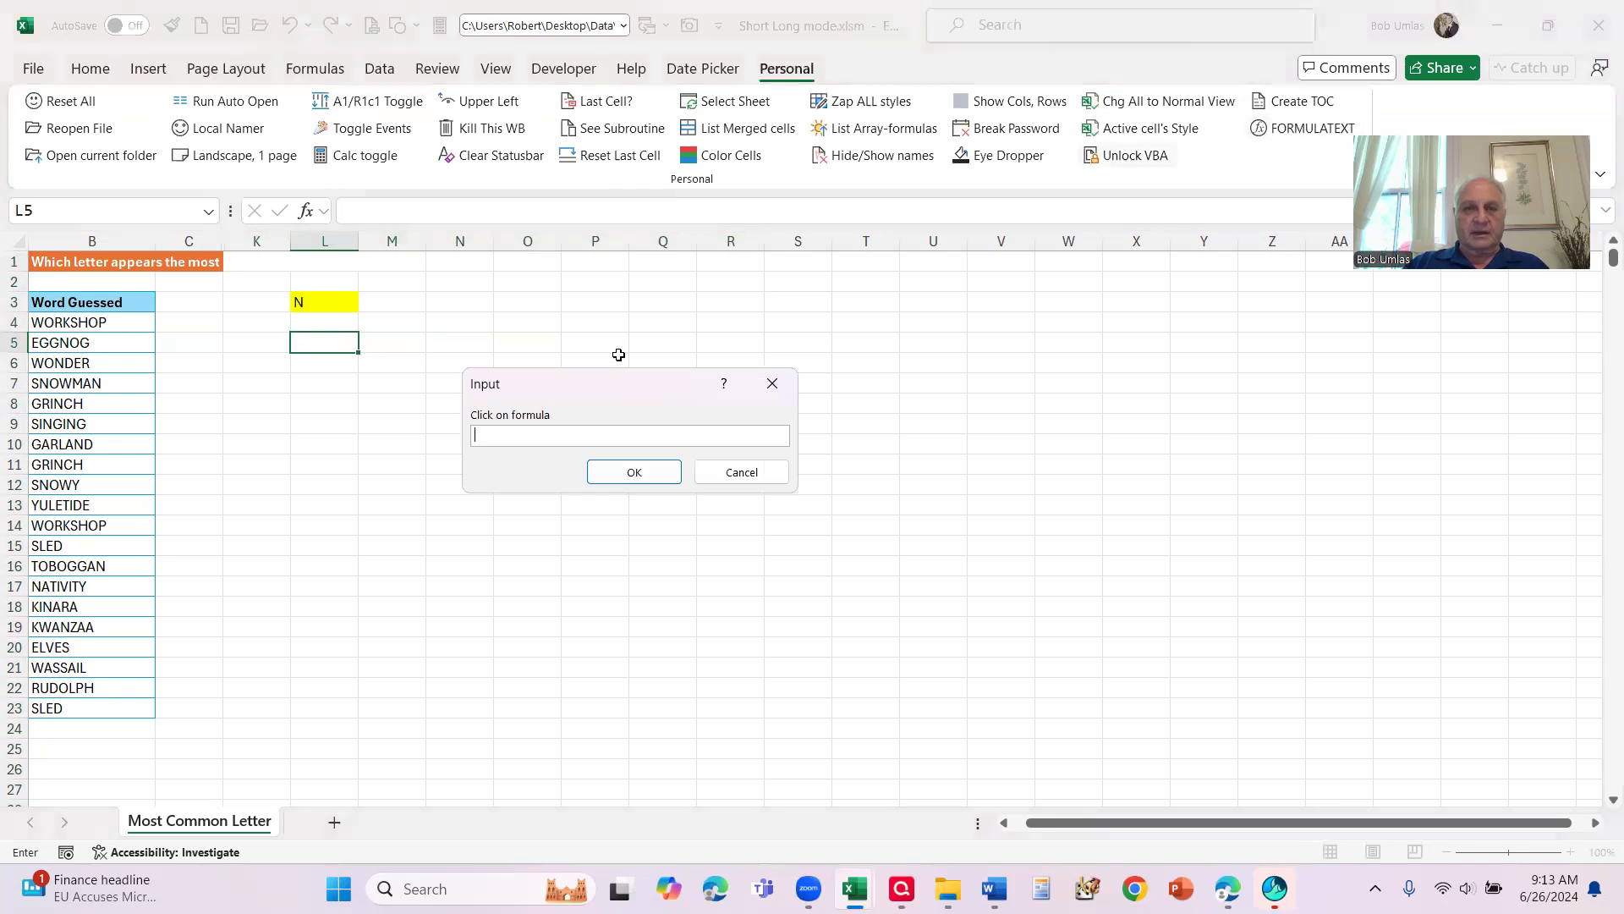
{"action": "left_click", "coordinate": [312, 302]}
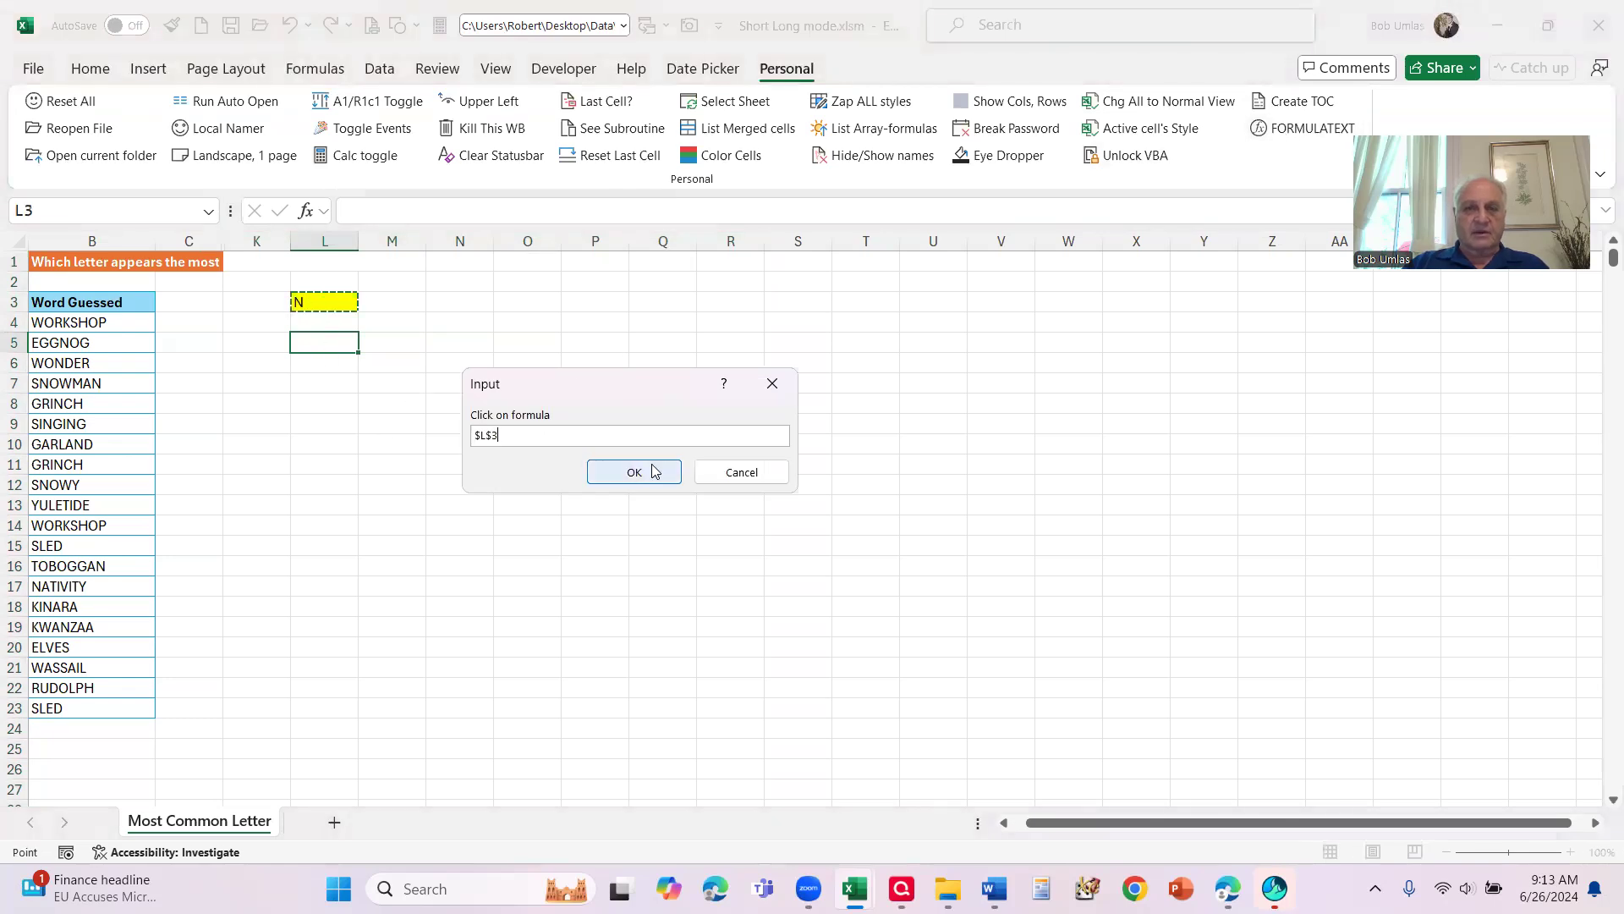
{"action": "left_click", "coordinate": [654, 471]}
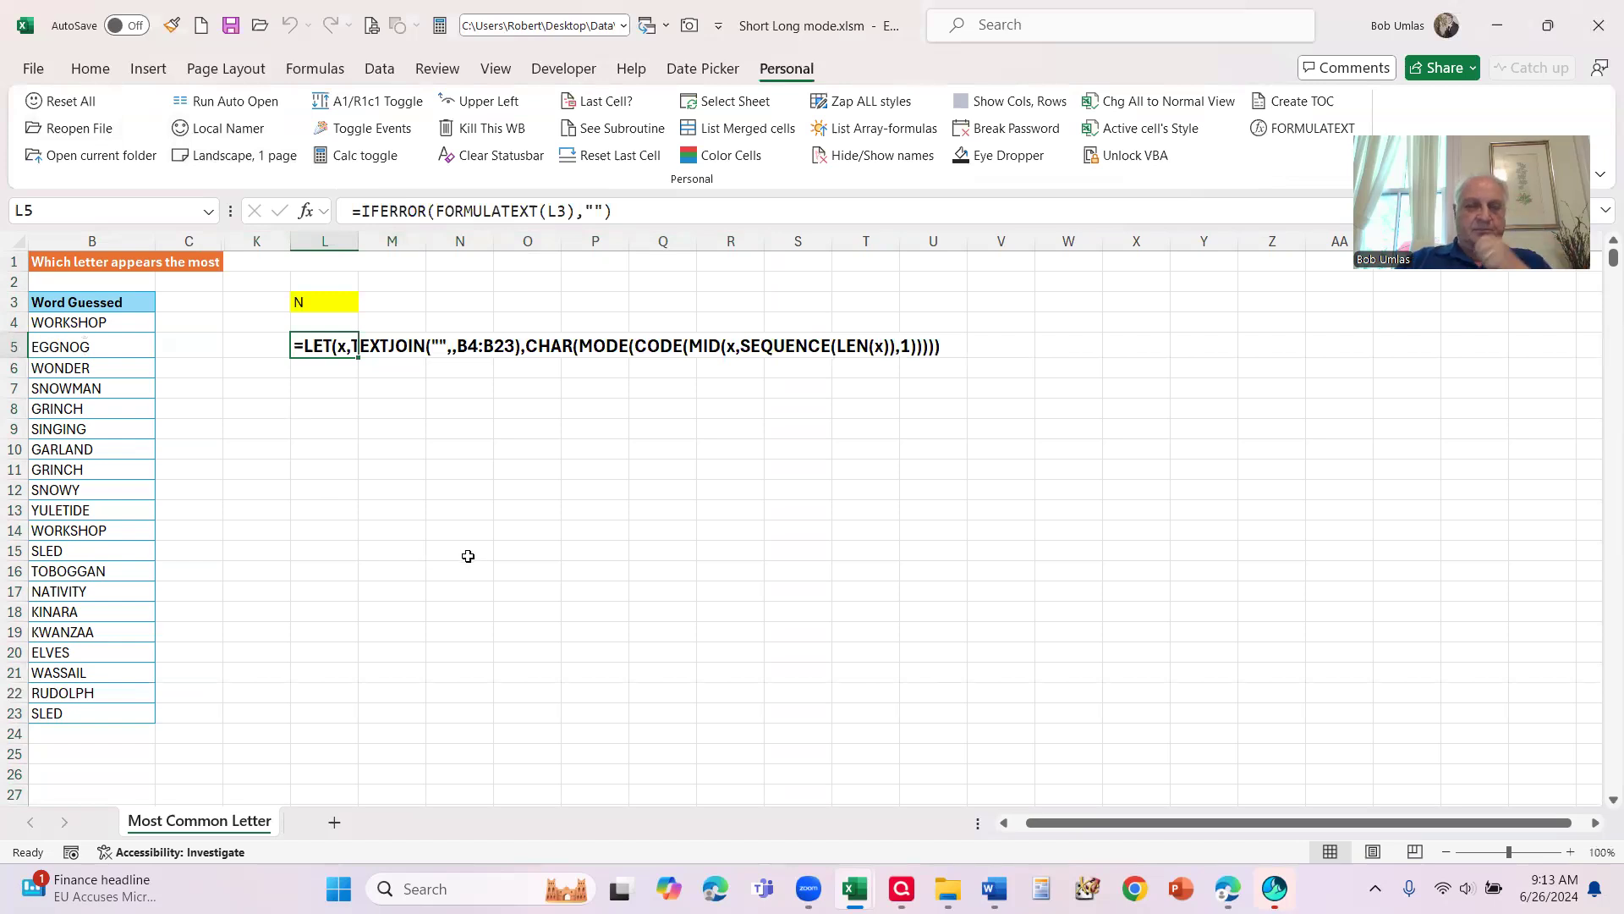
{"action": "left_click", "coordinate": [330, 410]}
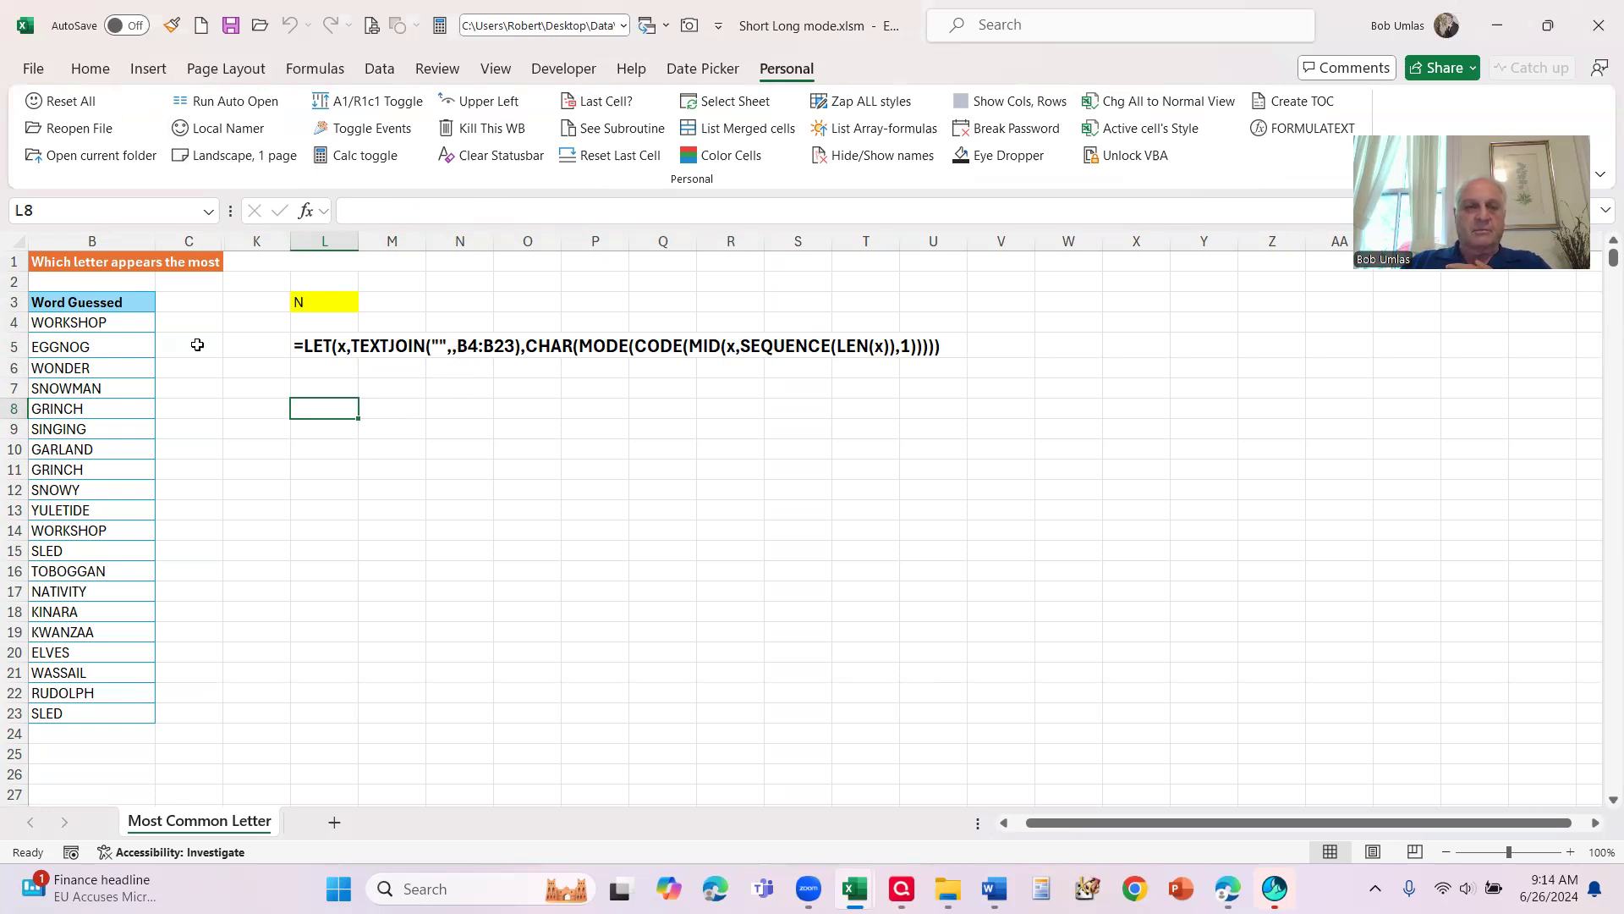
- Review the LET formula in L3 and its text in L5 against the word range B4:B23
{"action": "left_click_drag", "start_coordinate": [74, 316], "coordinate": [59, 716]}
{"action": "left_click", "coordinate": [348, 342]}
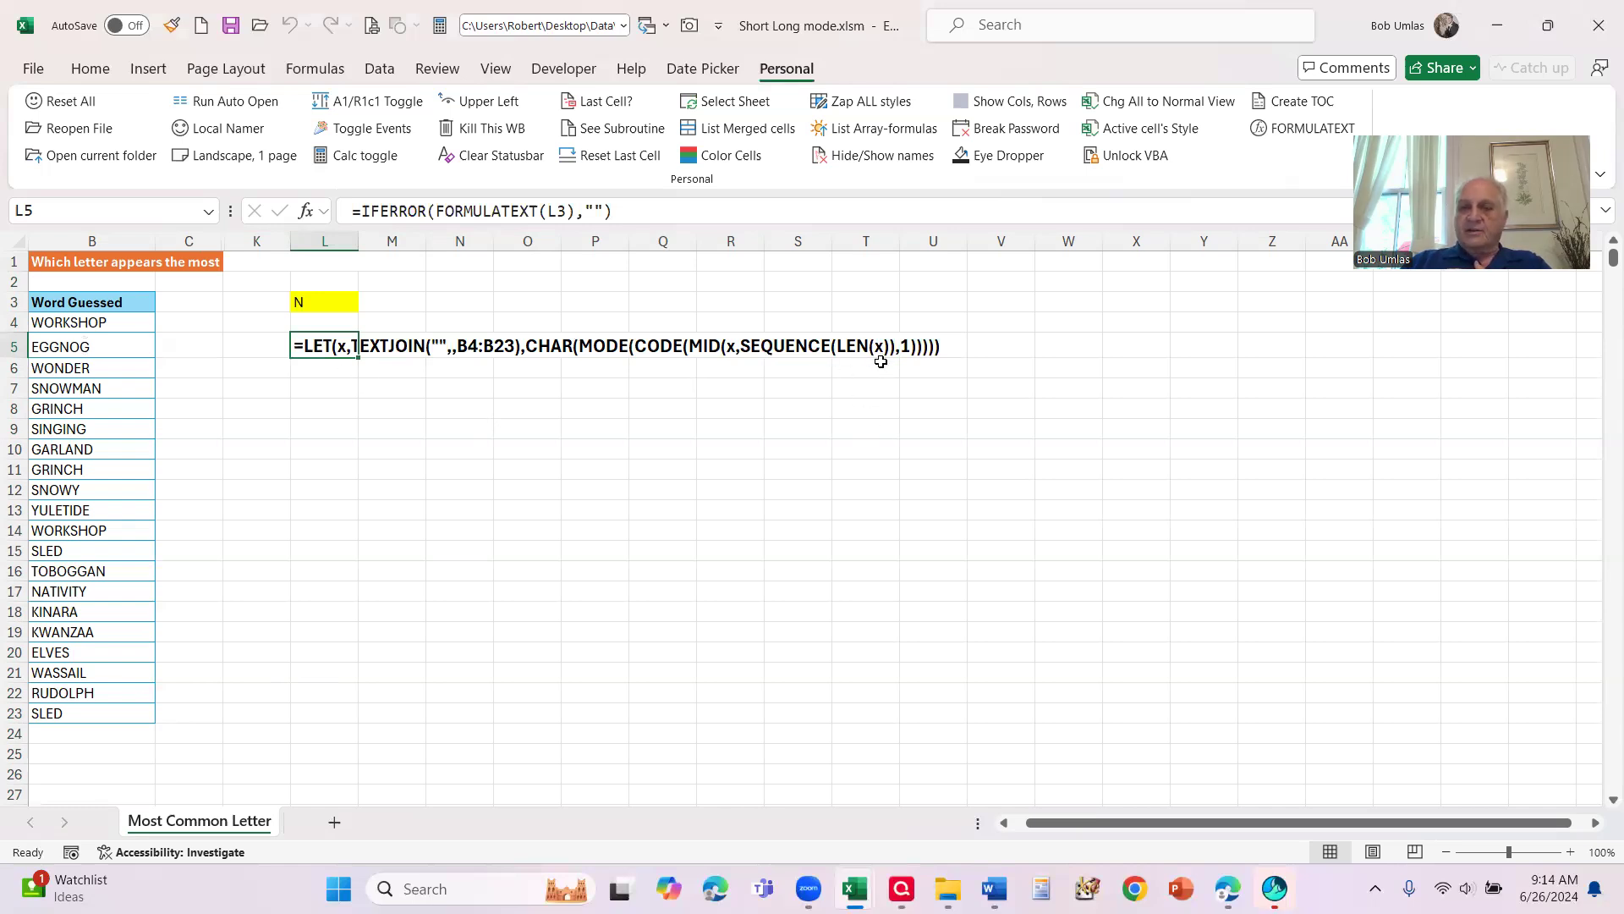
{"action": "left_click_drag", "start_coordinate": [113, 319], "coordinate": [87, 716]}
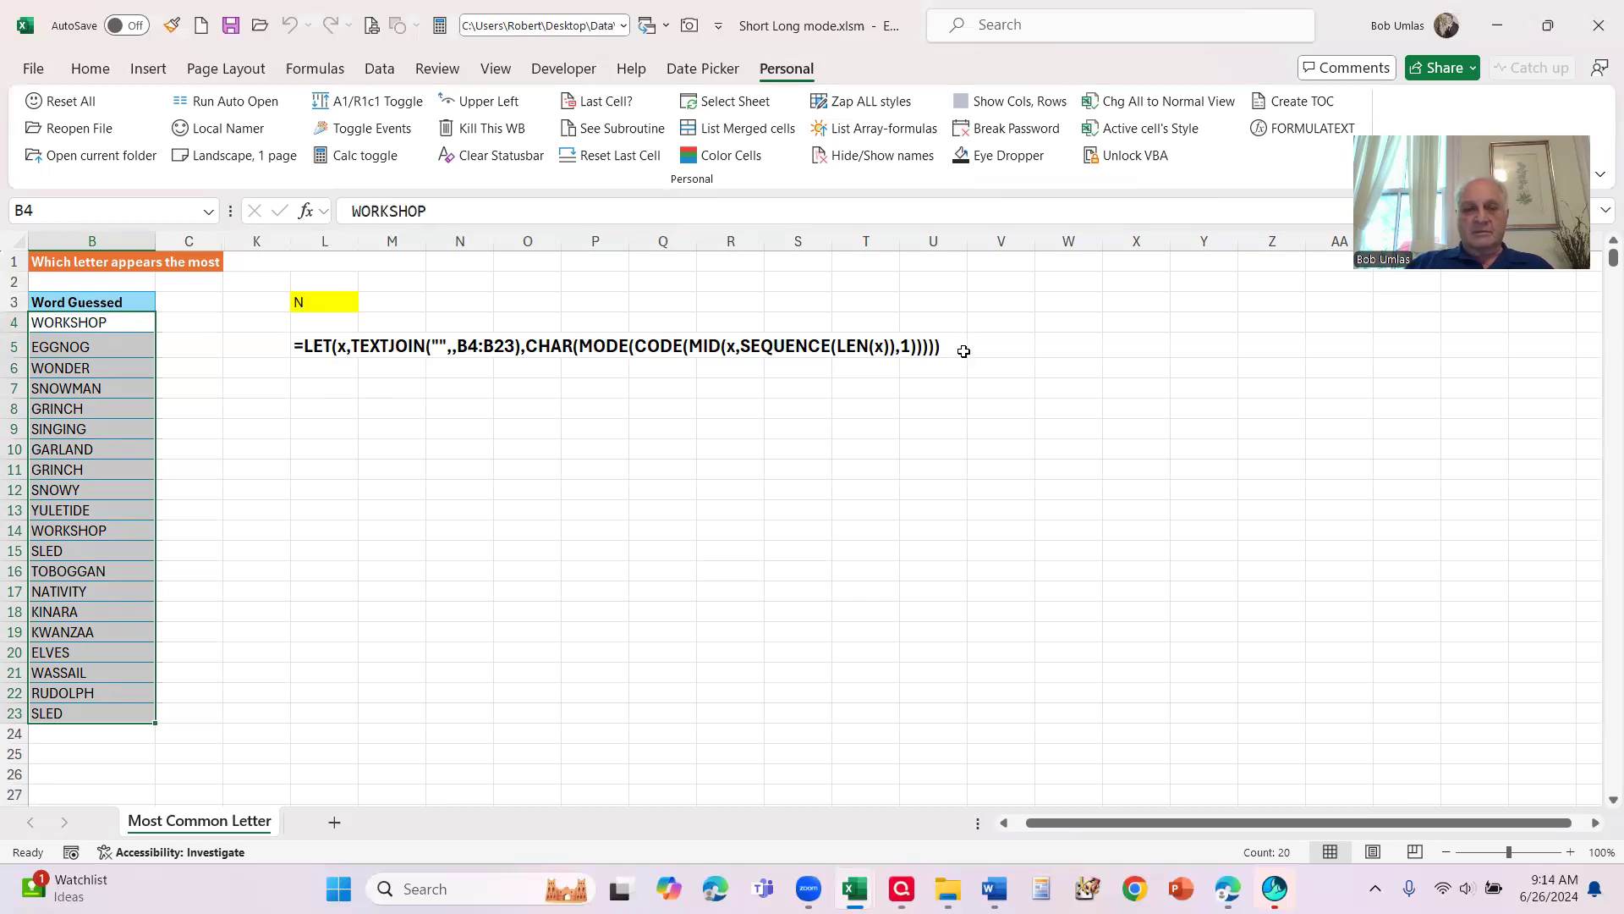
{"action": "left_click", "coordinate": [317, 309]}
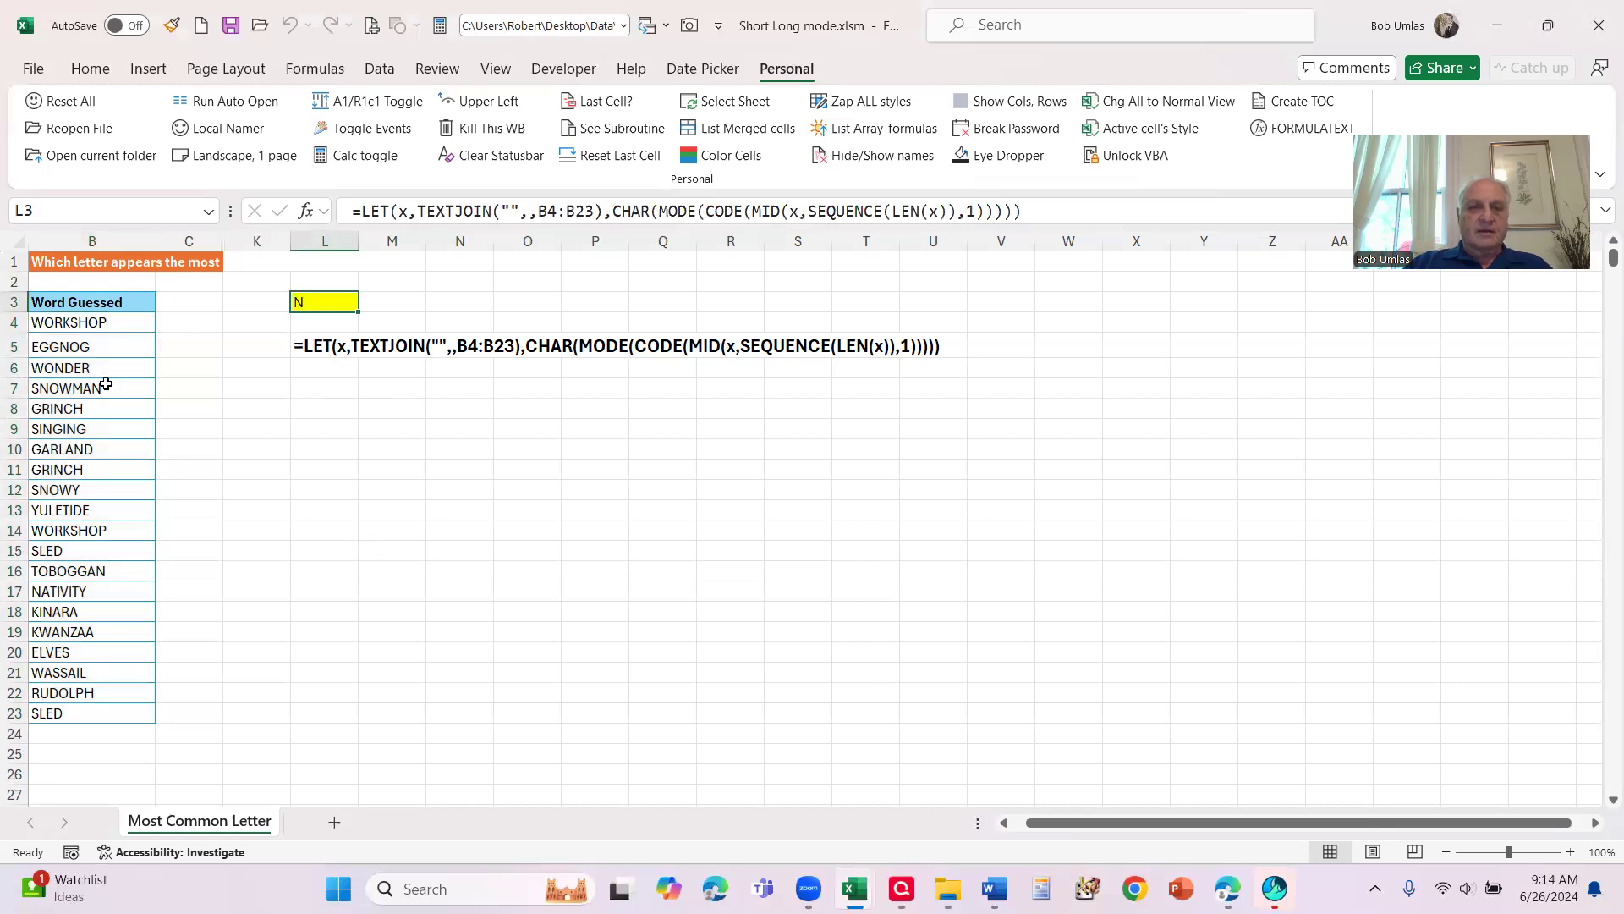
- Fill B7:B15 with AAAAAAAAAAAAAAAA to test the formula, and check the result in L3
{"action": "left_click_drag", "start_coordinate": [105, 385], "coordinate": [101, 409]}
{"action": "left_click_drag", "start_coordinate": [94, 488], "coordinate": [92, 548]}
{"action": "type", "text": "AAAAAAAAAAAAAAAA"}
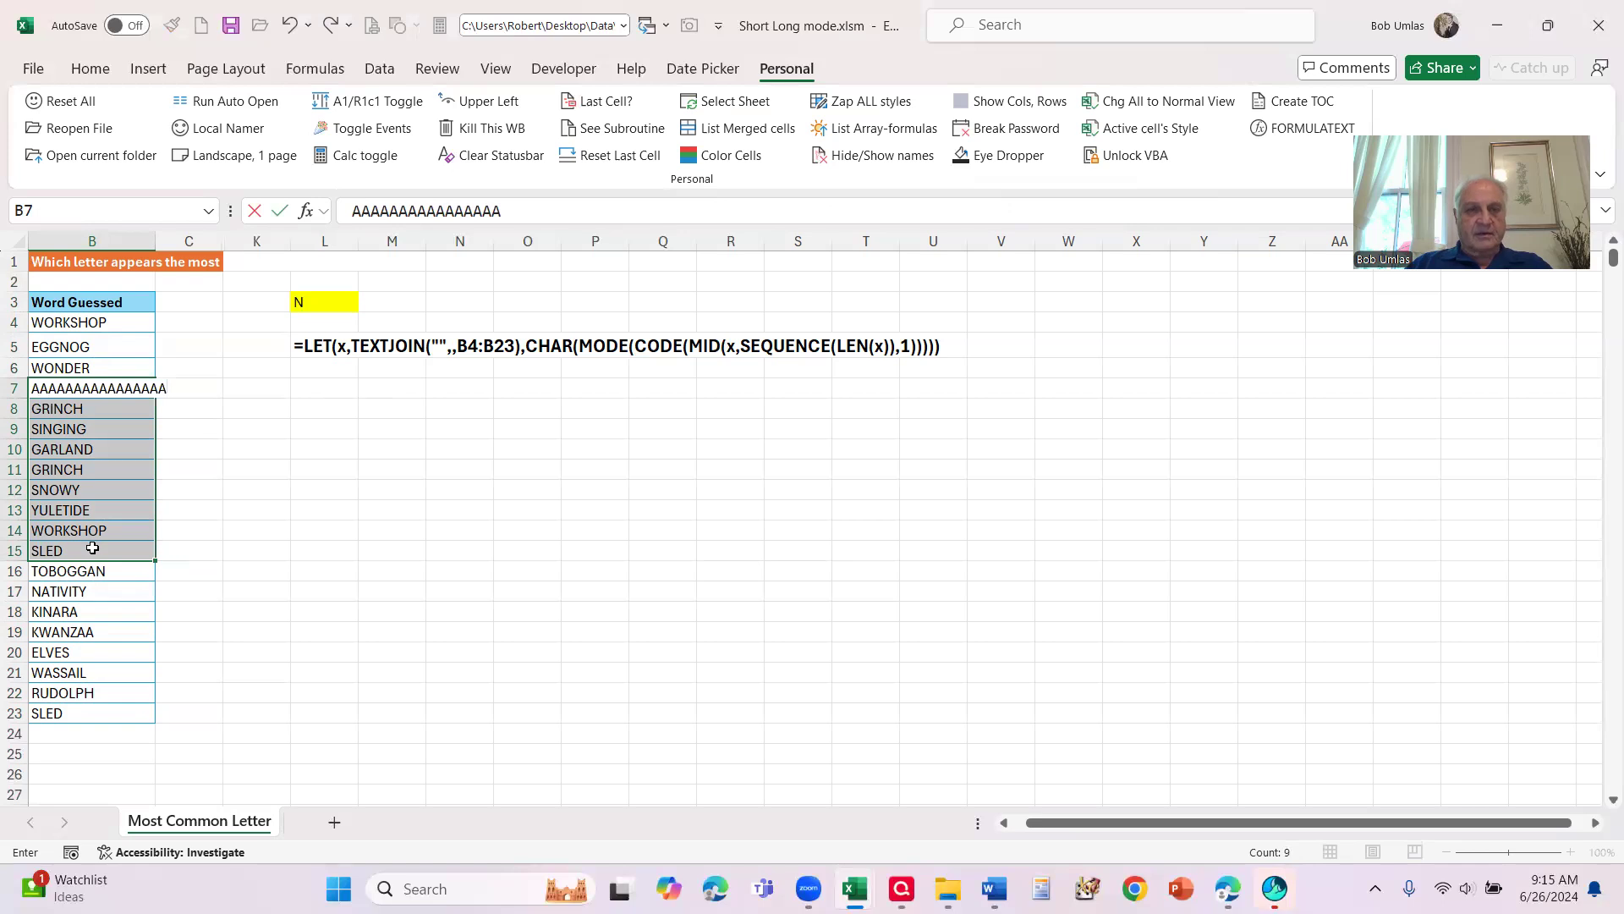
{"action": "key", "text": "ctrl+Return"}
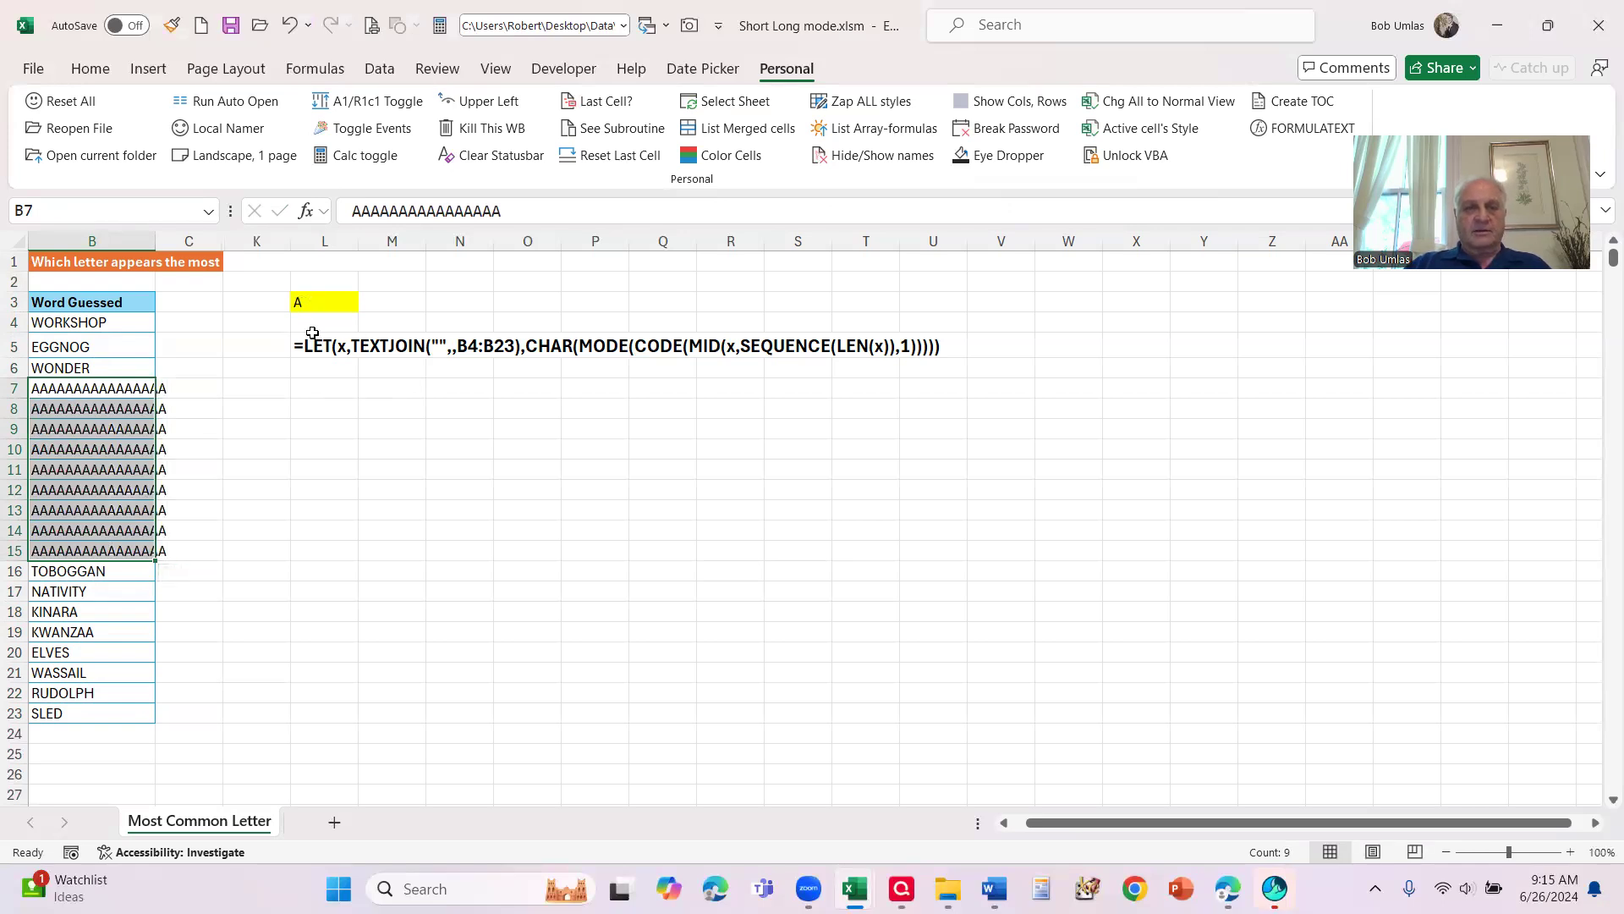
{"action": "left_click", "coordinate": [317, 303]}
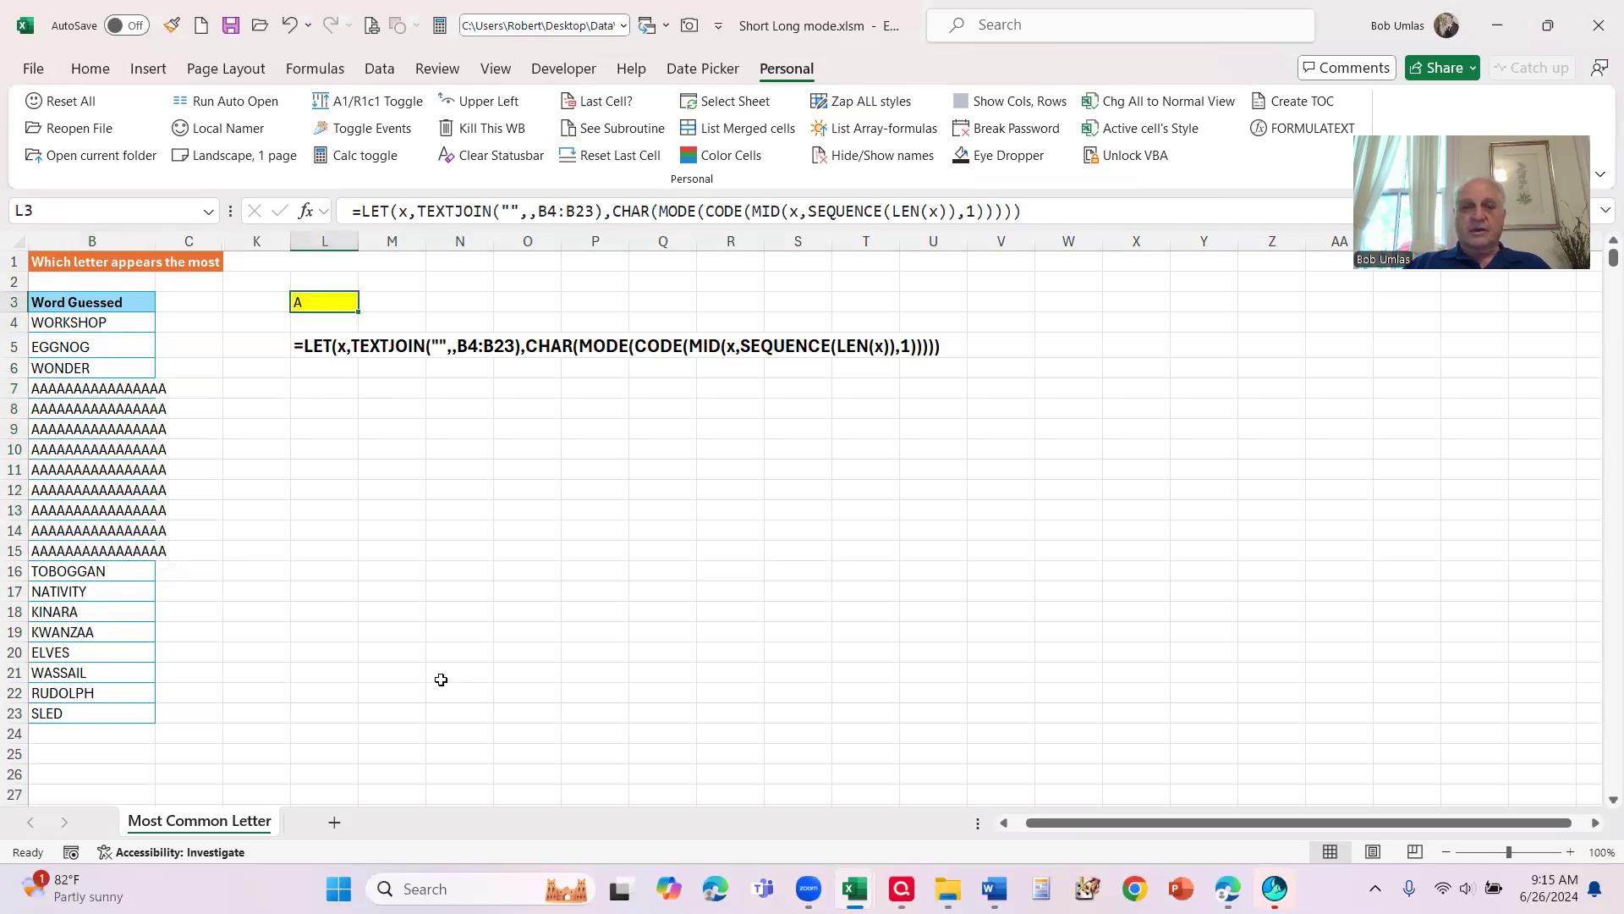